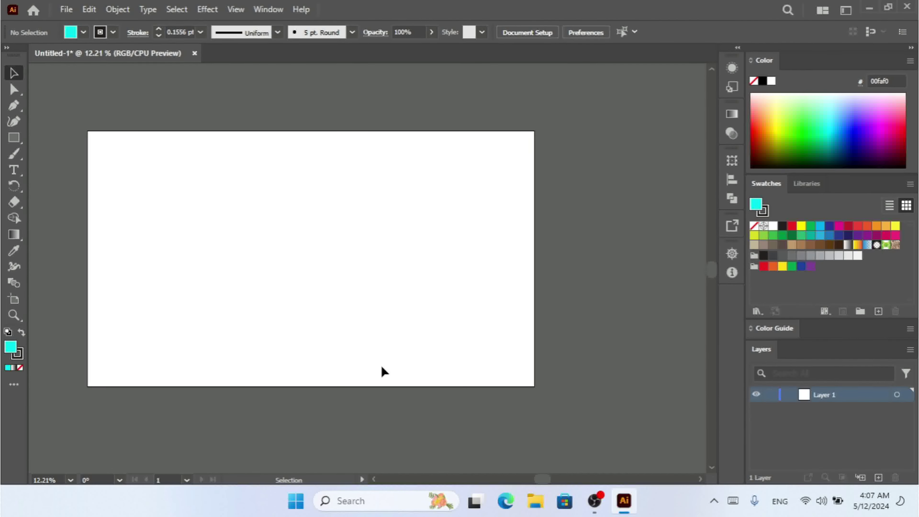
pyautogui.click(116, 15)
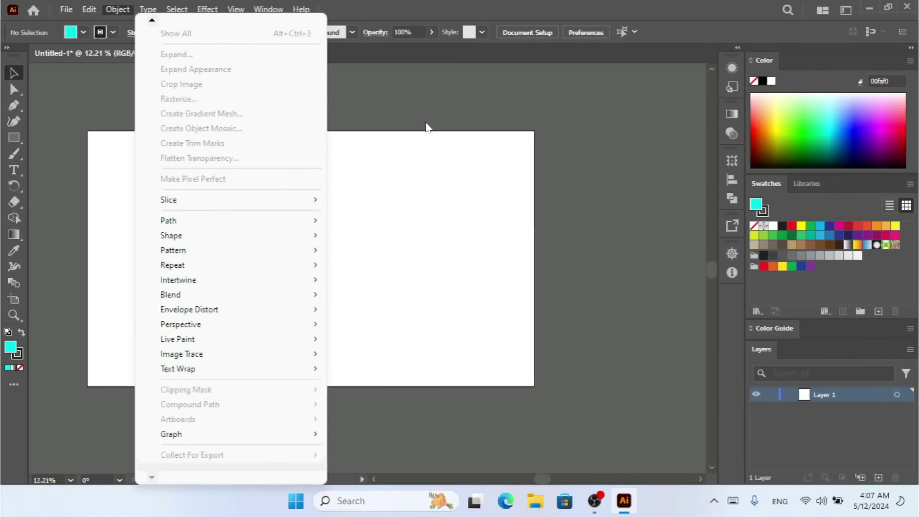
pyautogui.click(389, 199)
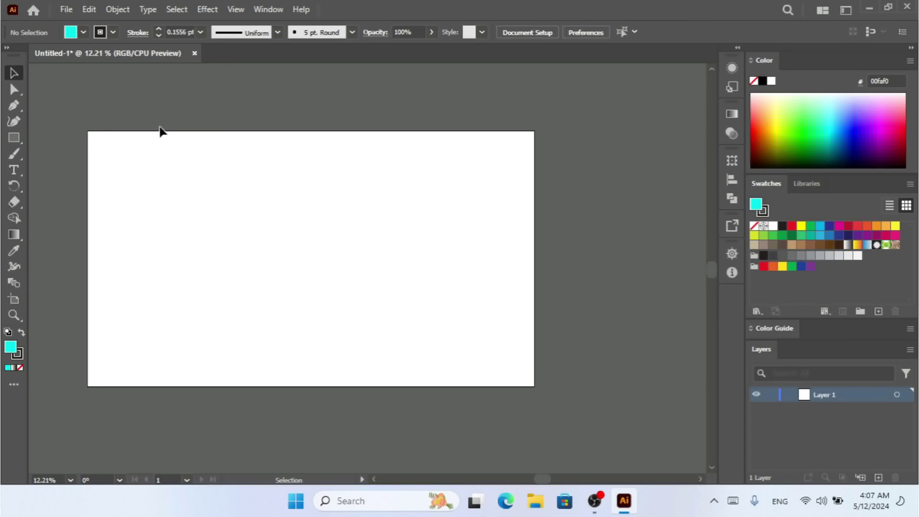
pyautogui.moveTo(79, 115); pyautogui.dragTo(296, 287)
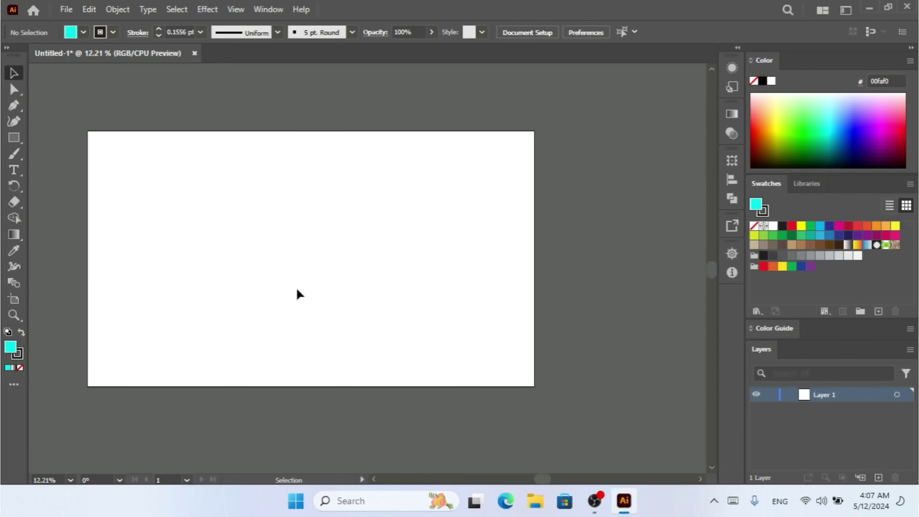
pyautogui.click(13, 306)
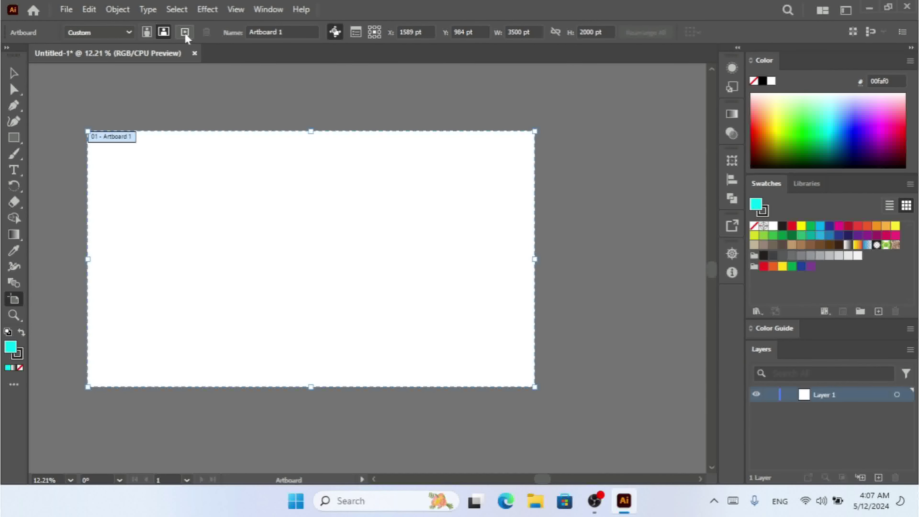
pyautogui.click(20, 72)
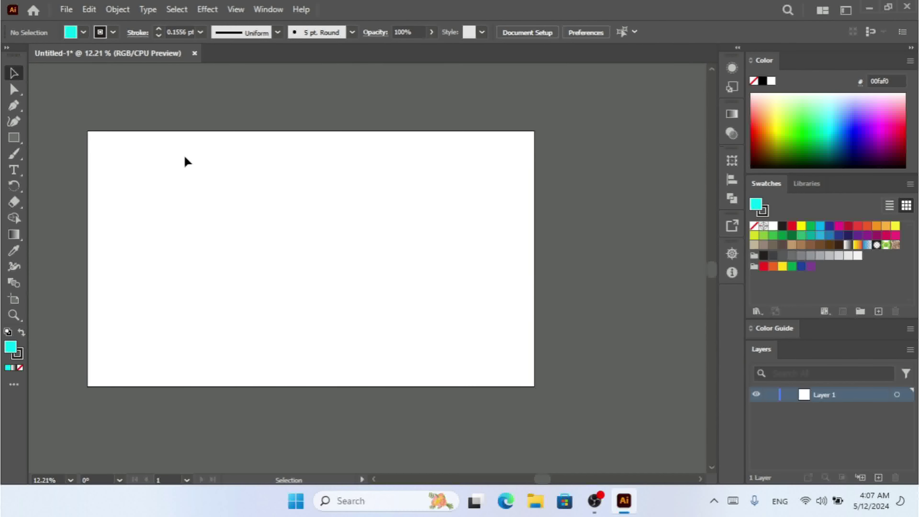
pyautogui.click(116, 9)
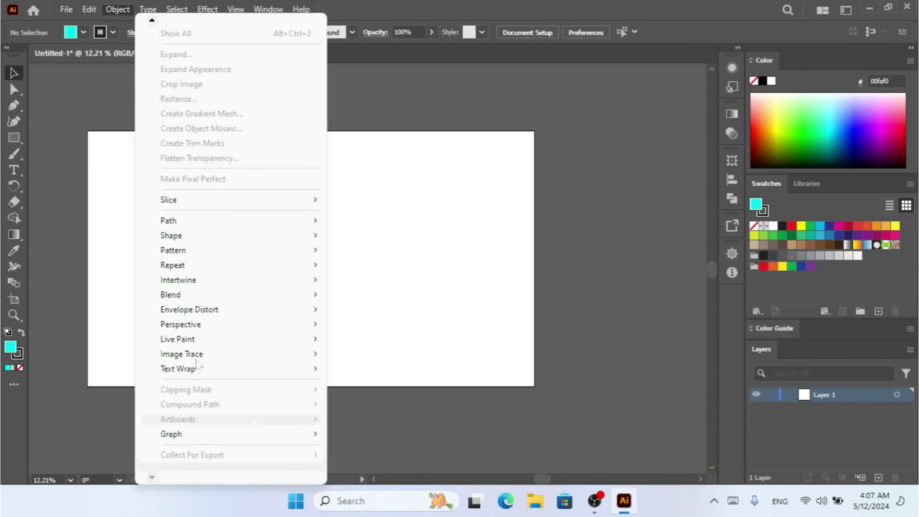
pyautogui.click(98, 218)
# - Draw a rectangle covering the entire artboard and fill it with lime green, ceff23
pyautogui.click(18, 142)
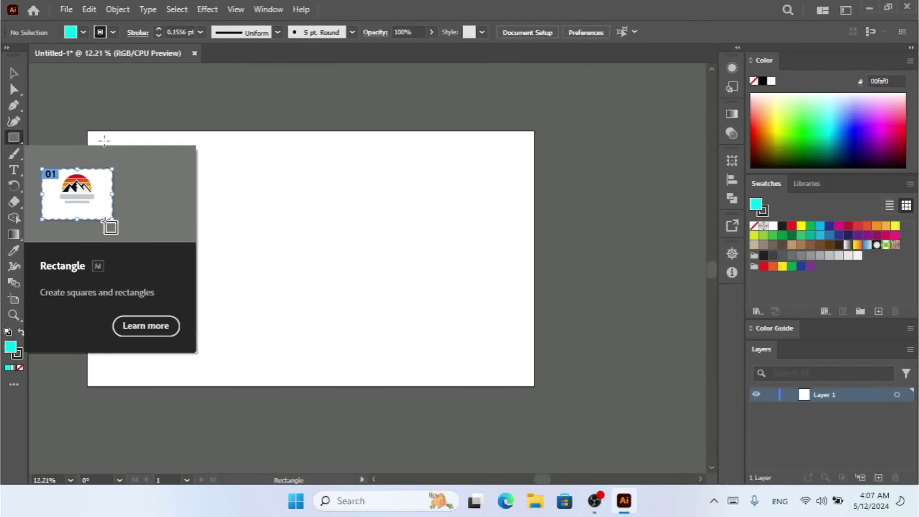
pyautogui.moveTo(94, 132); pyautogui.dragTo(534, 385)
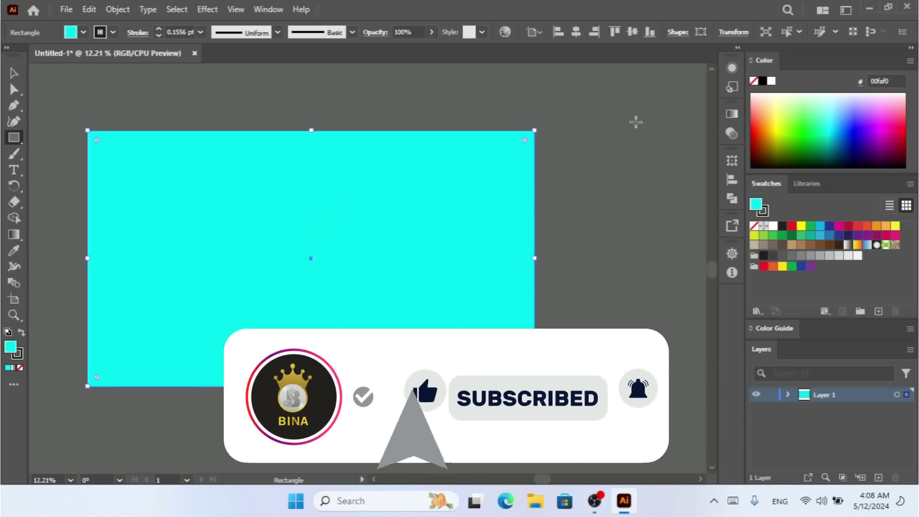
pyautogui.click(782, 123)
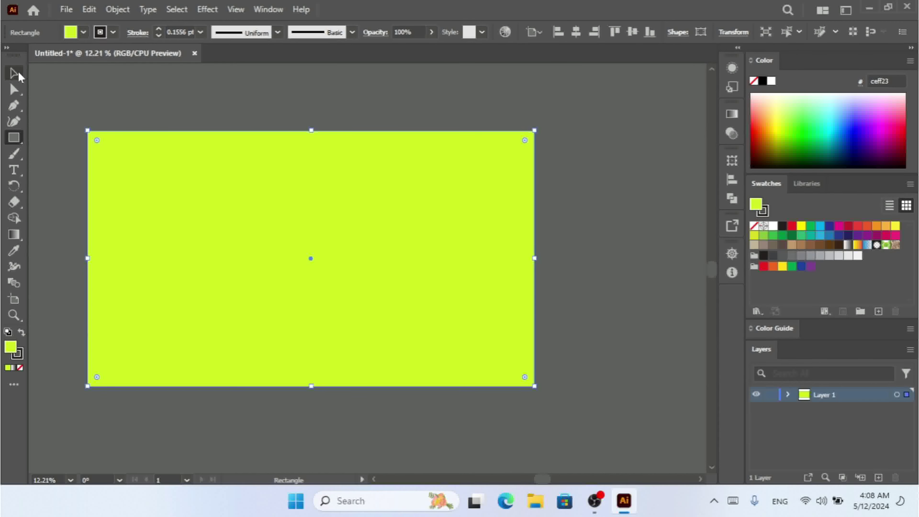
pyautogui.click(18, 75)
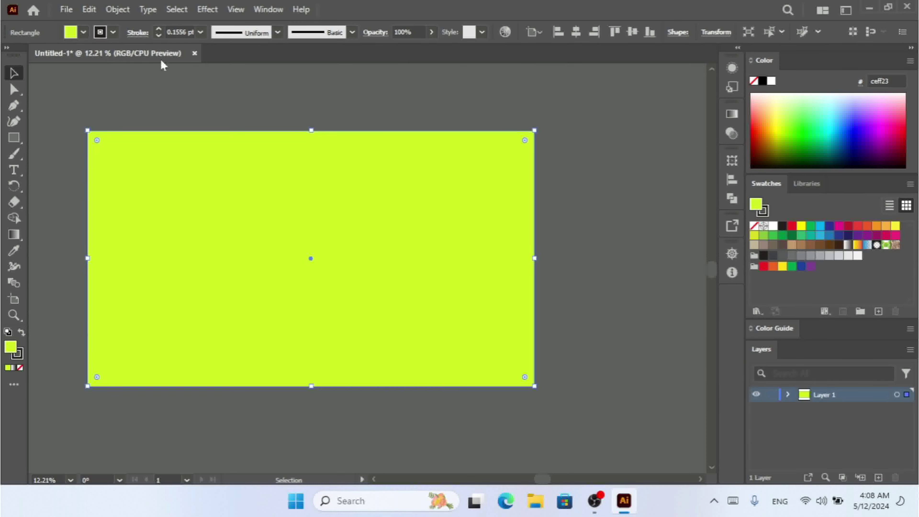
# - Convert the selected full-size rectangle into an artboard
pyautogui.click(118, 10)
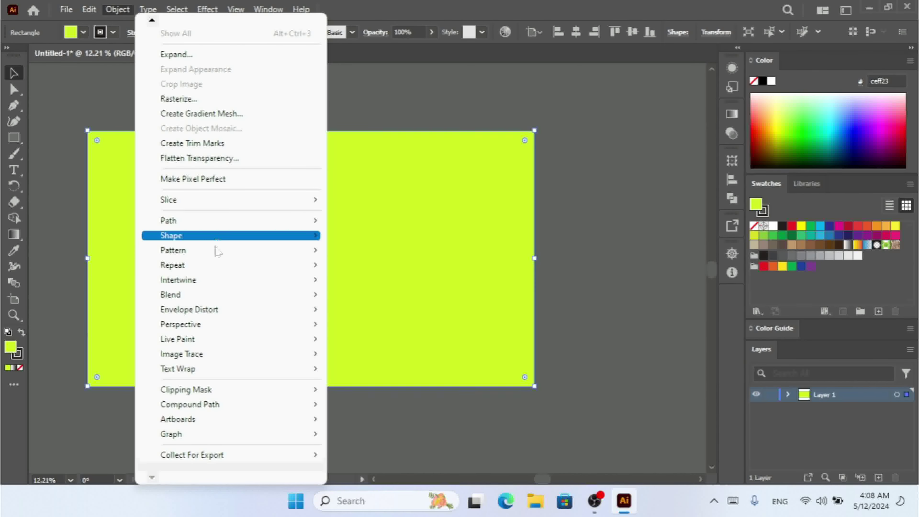
pyautogui.moveTo(267, 424)
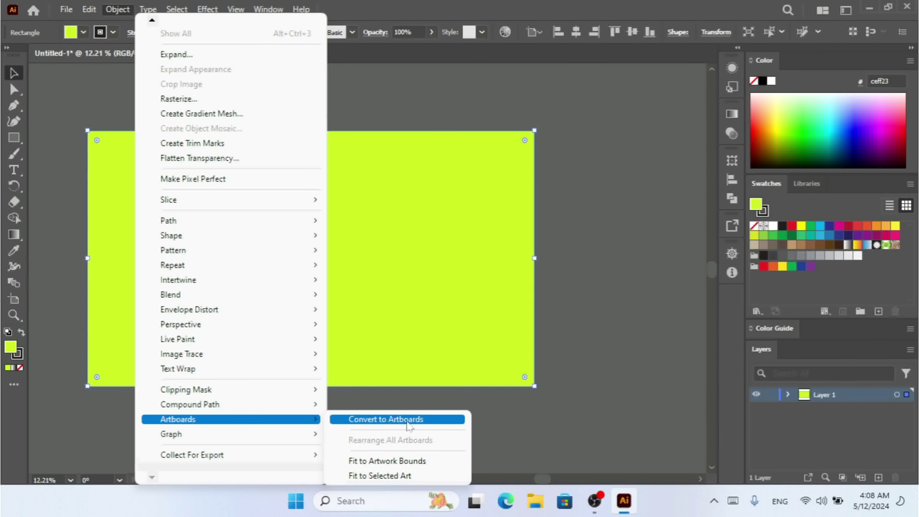
pyautogui.click(386, 419)
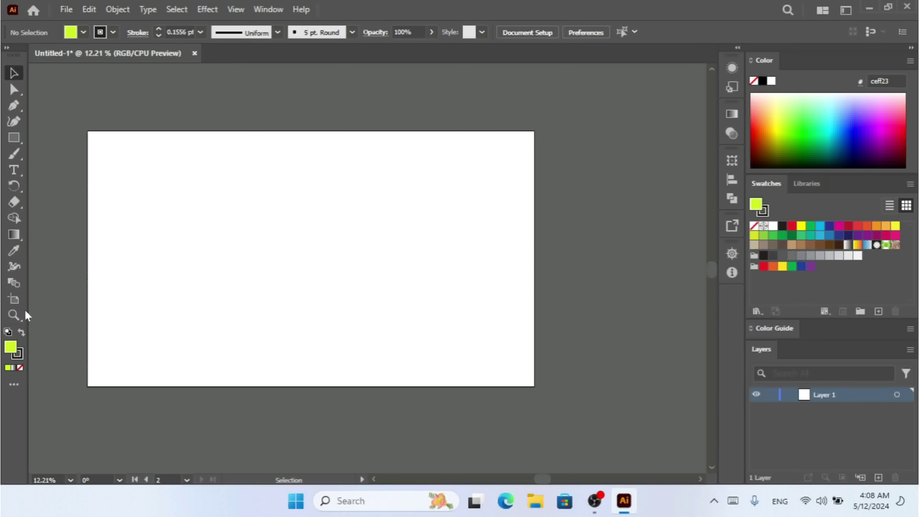
# - Move the new artboard off the original, placing it just to the right of Artboard 1 with their upper edges level
pyautogui.click(15, 300)
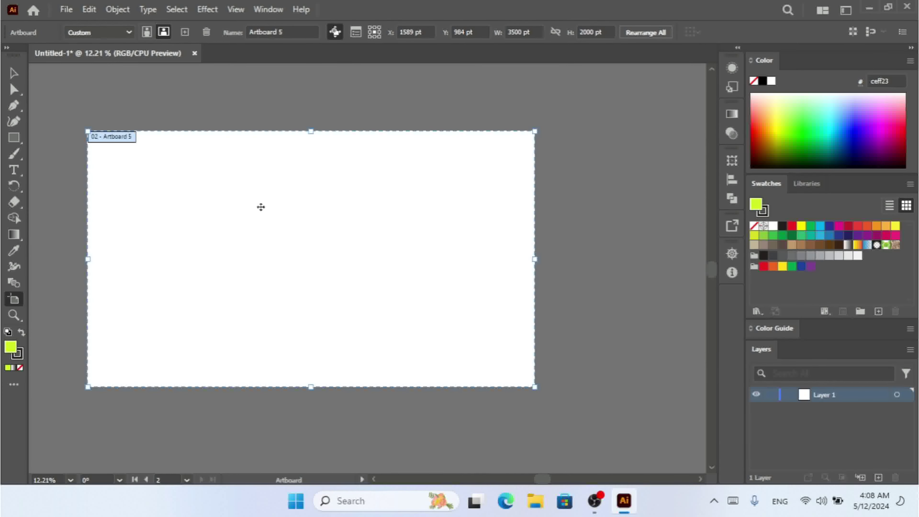
pyautogui.moveTo(257, 201); pyautogui.dragTo(540, 245)
pyautogui.moveTo(457, 255); pyautogui.dragTo(592, 221)
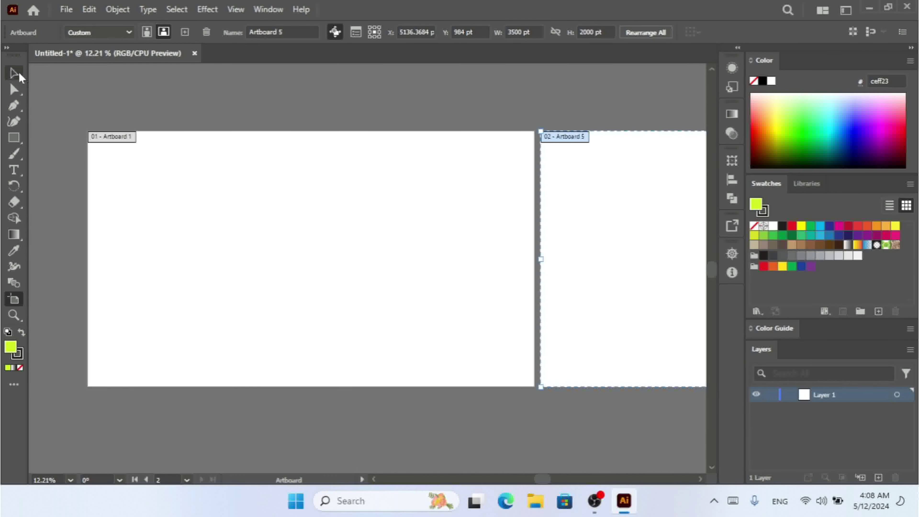
pyautogui.click(18, 75)
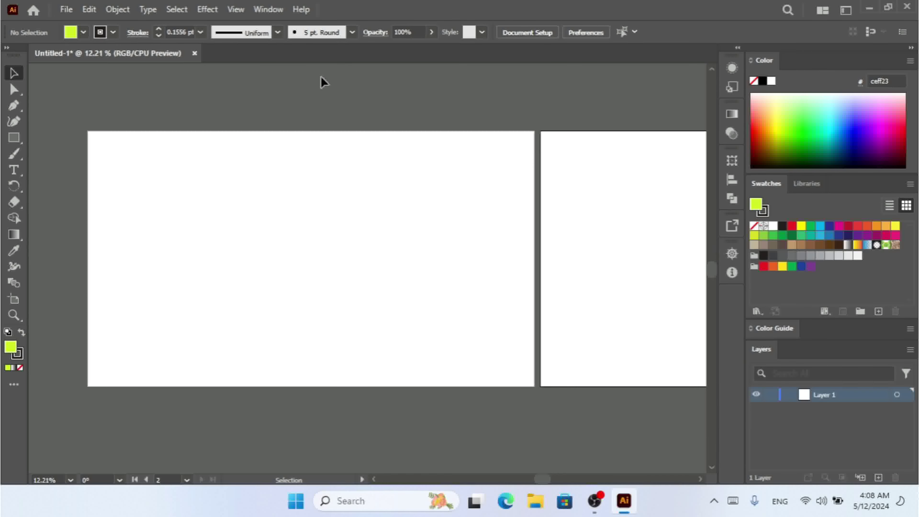
# - Undo the last artboard move and delete the second artboard, leaving only Artboard 1
pyautogui.hotkey('ctrl', 'z')
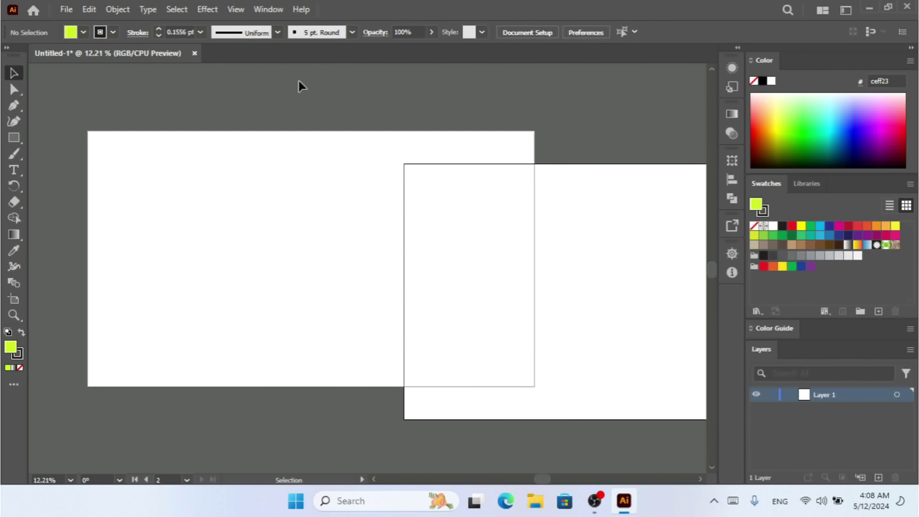
pyautogui.click(11, 303)
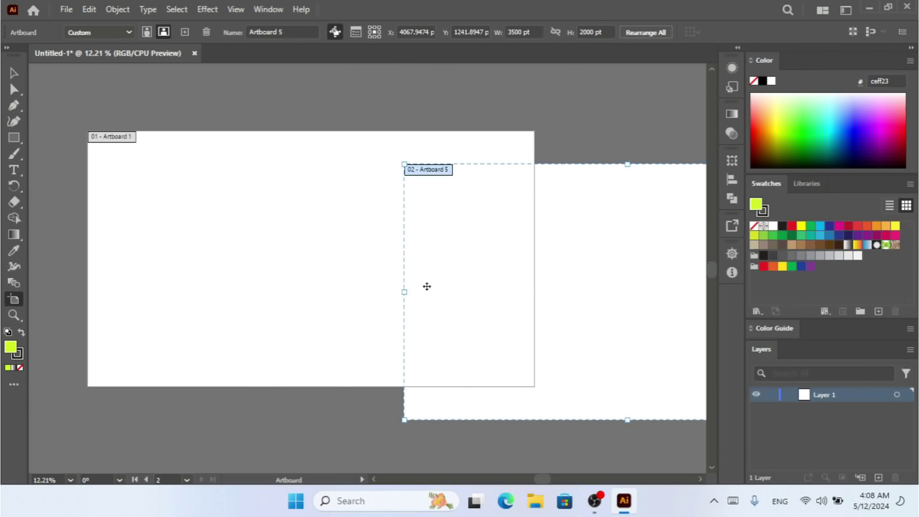
pyautogui.press('Delete')
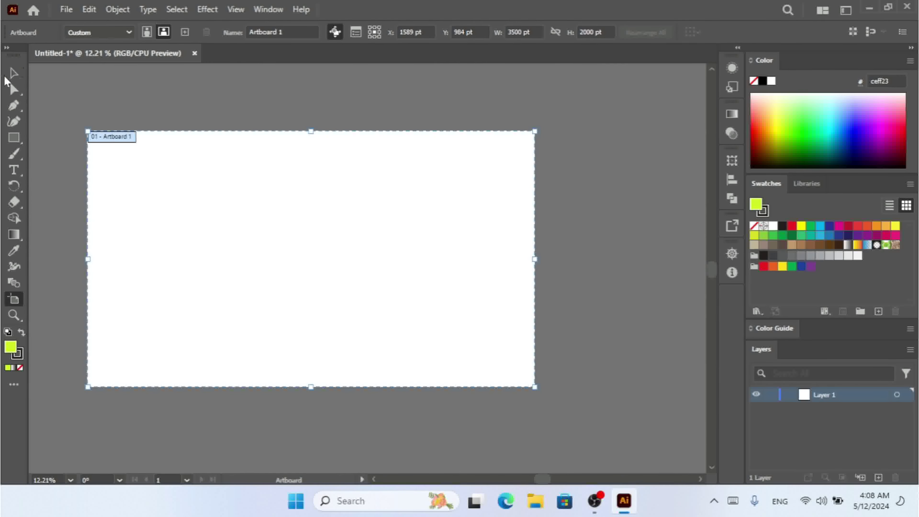
pyautogui.click(11, 75)
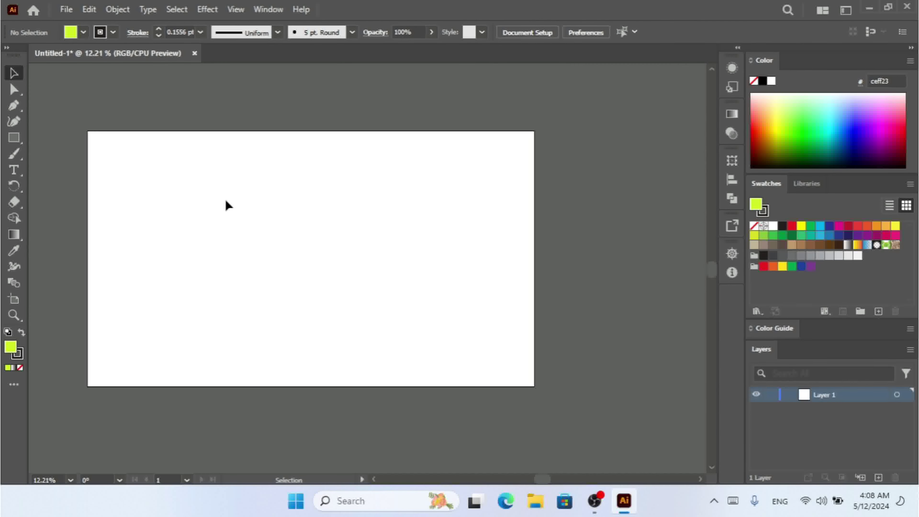
# - Draw a full-height rectangle from the artboard's left edge and narrow it to about 1626 pt wide
pyautogui.click(13, 137)
pyautogui.moveTo(88, 131); pyautogui.dragTo(329, 386)
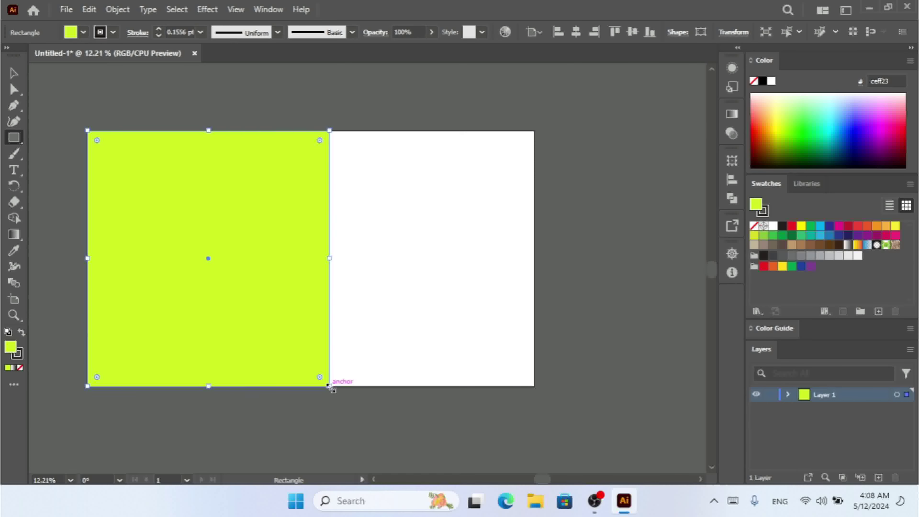
pyautogui.click(11, 74)
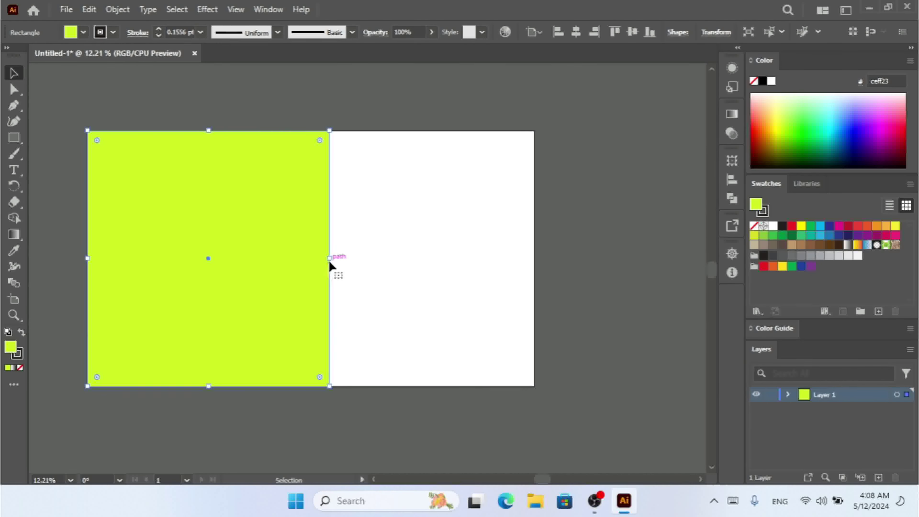
pyautogui.moveTo(330, 258); pyautogui.dragTo(295, 262)
# - Duplicate the rectangle and place the copy at full height, aligned to the artboard's right edge
pyautogui.press('a')
pyautogui.hotkey('ctrl', 'v')
pyautogui.press('v')
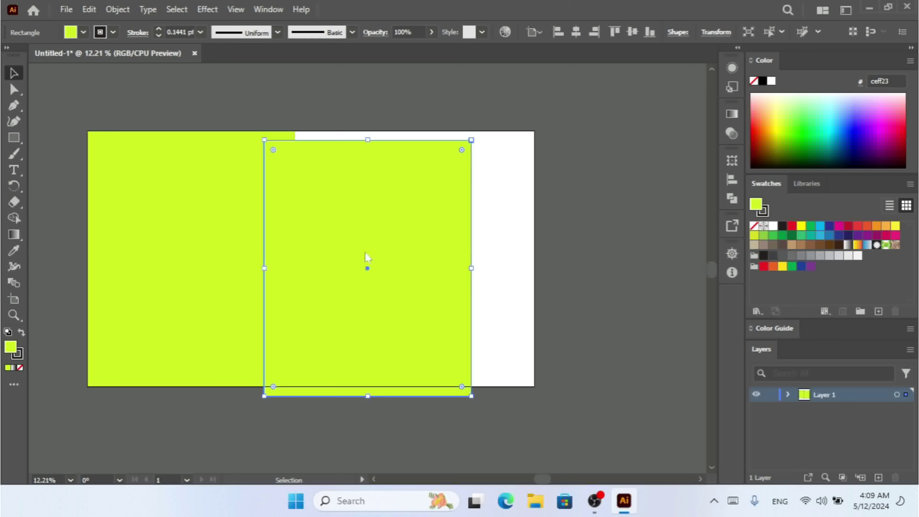
pyautogui.click(576, 32)
pyautogui.moveTo(310, 249); pyautogui.dragTo(420, 239)
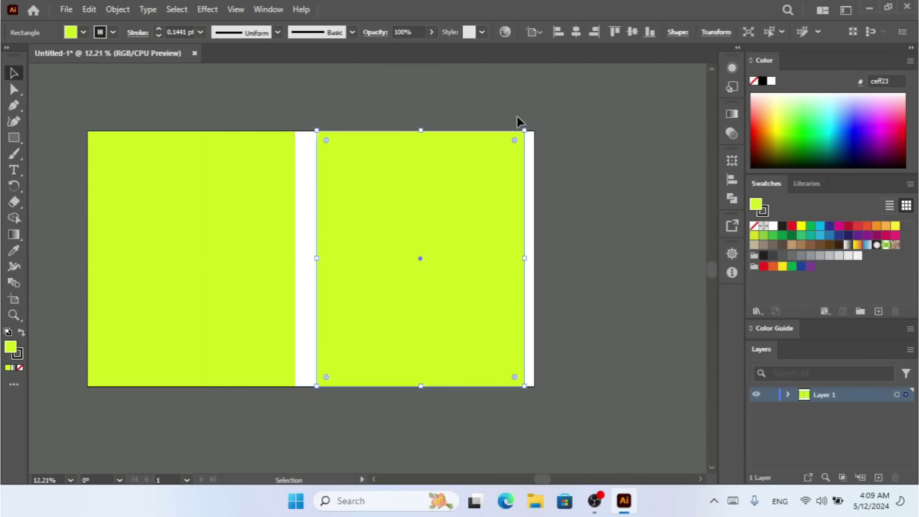
pyautogui.click(594, 32)
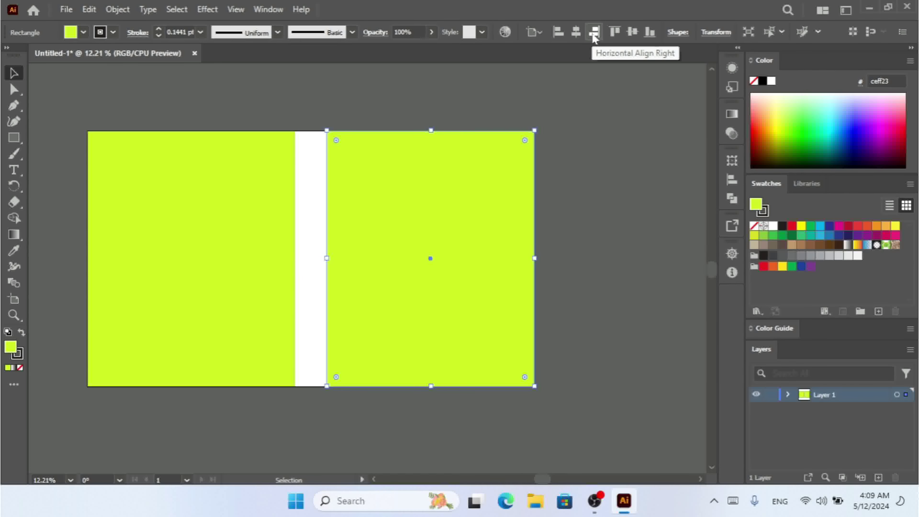
pyautogui.click(589, 164)
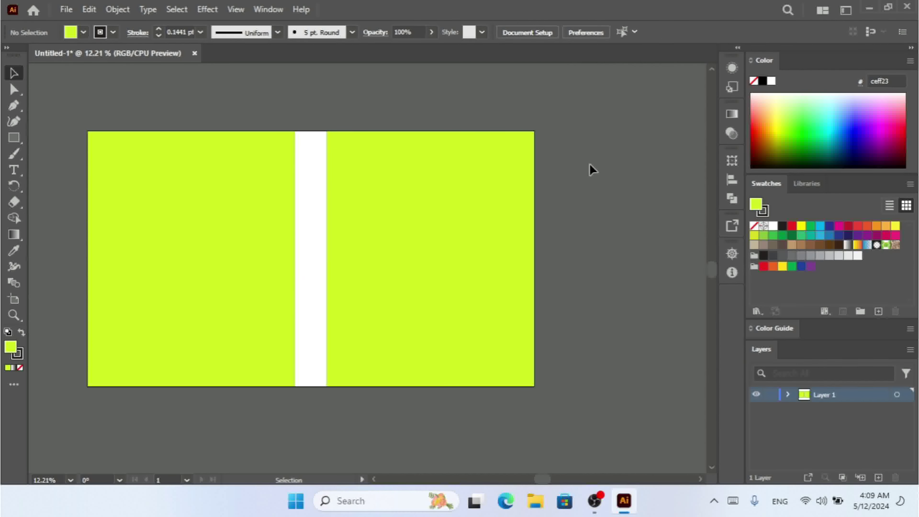
# - Select both rectangles and convert them into artboards
pyautogui.moveTo(598, 131); pyautogui.dragTo(55, 335)
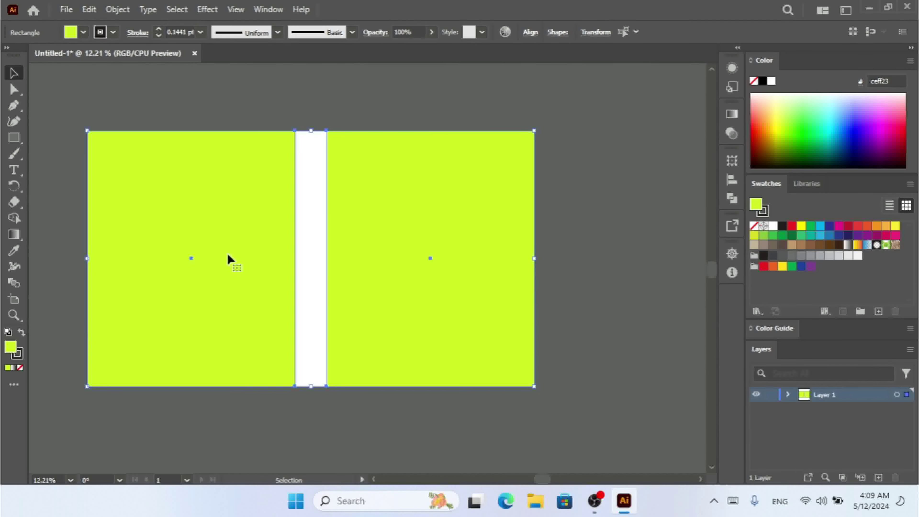
pyautogui.click(117, 10)
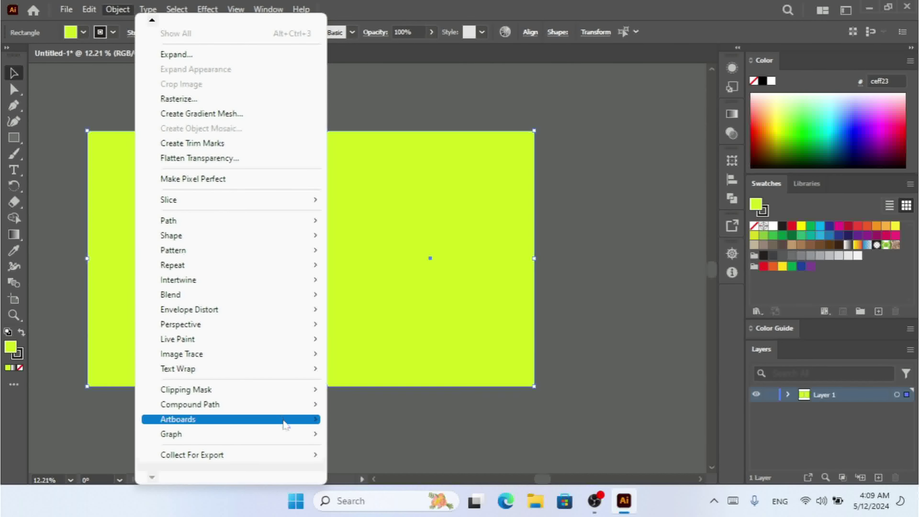
pyautogui.moveTo(286, 426)
pyautogui.click(372, 420)
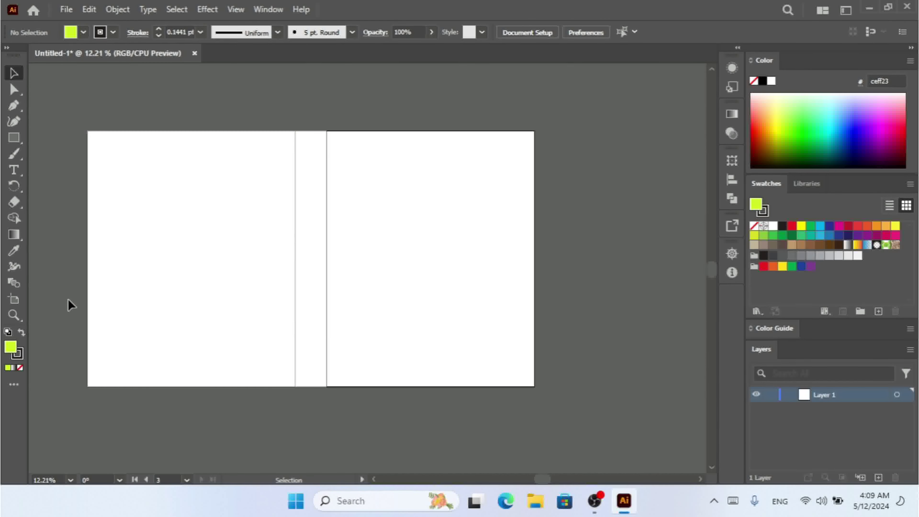
# - Move Artboard 7 to the right of Artboard 1 and Artboard 6 to its left, leaving small gaps between them
pyautogui.click(14, 300)
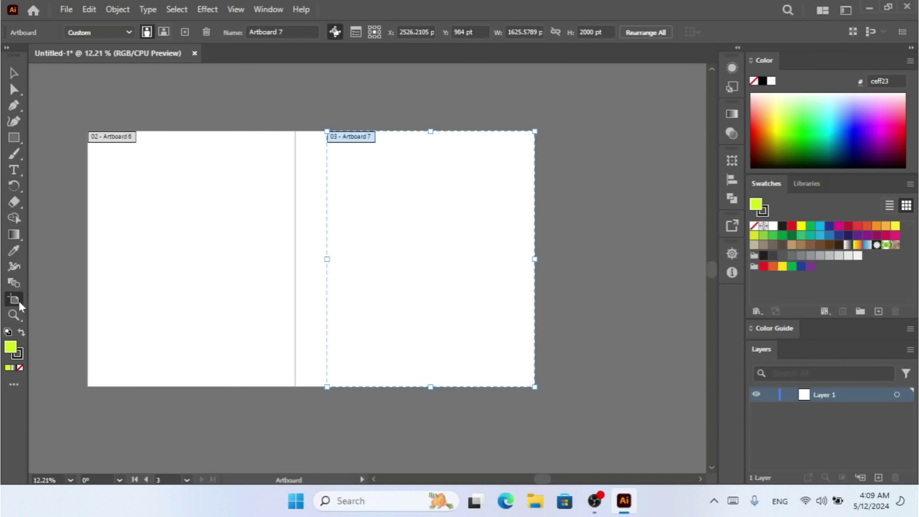
pyautogui.moveTo(413, 166); pyautogui.dragTo(597, 213)
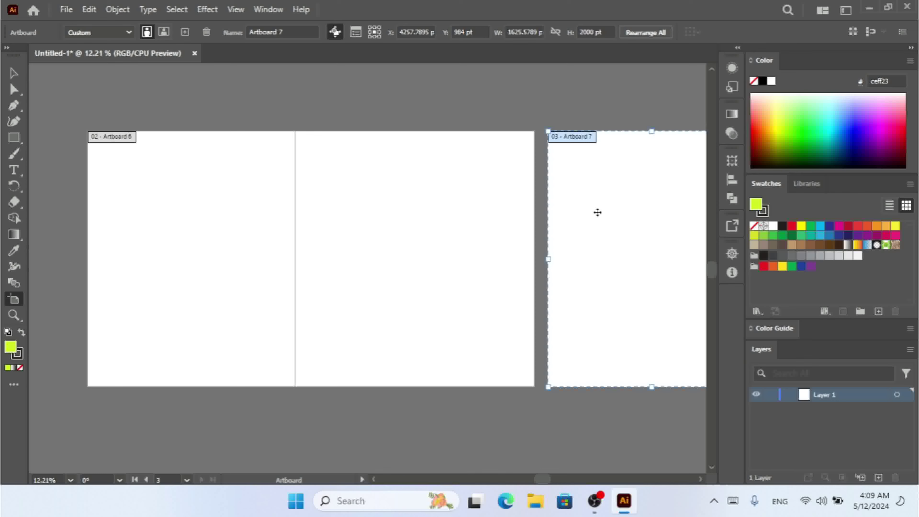
pyautogui.hotkey('ctrl', '-')
pyautogui.moveTo(251, 261); pyautogui.dragTo(103, 256)
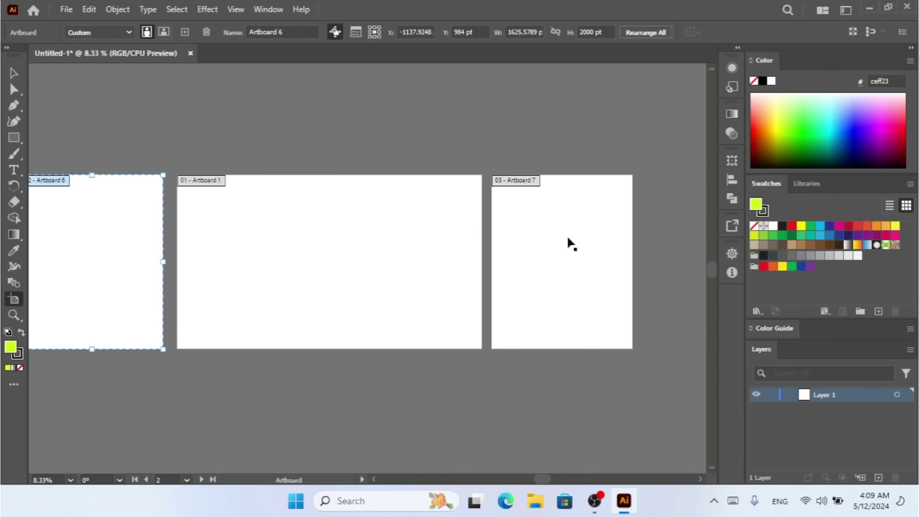
pyautogui.click(11, 76)
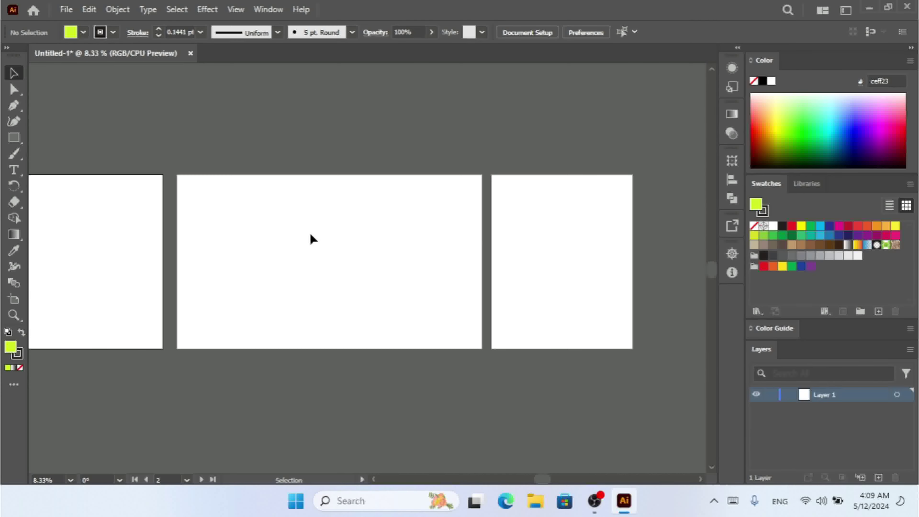
# - Rearrange all artboards in a Grid by Row layout with 2 columns and 20 pt spacing
pyautogui.click(118, 10)
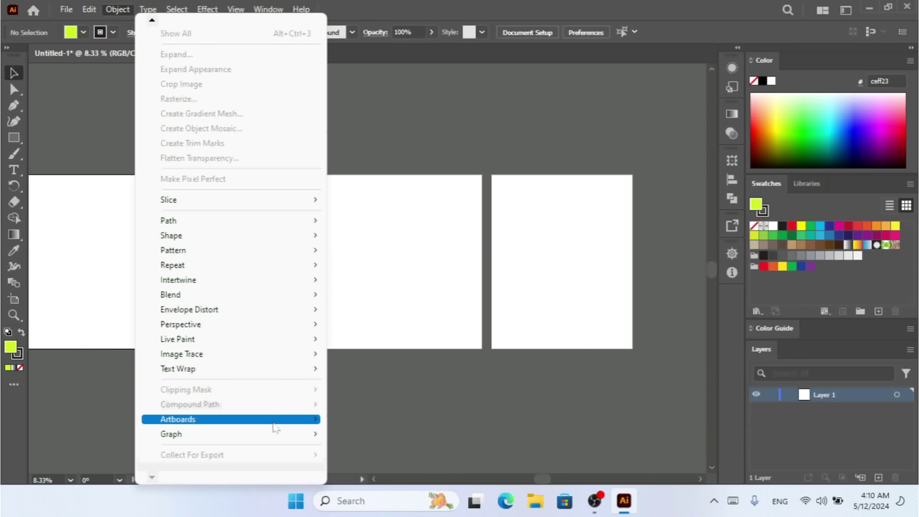
pyautogui.moveTo(275, 429)
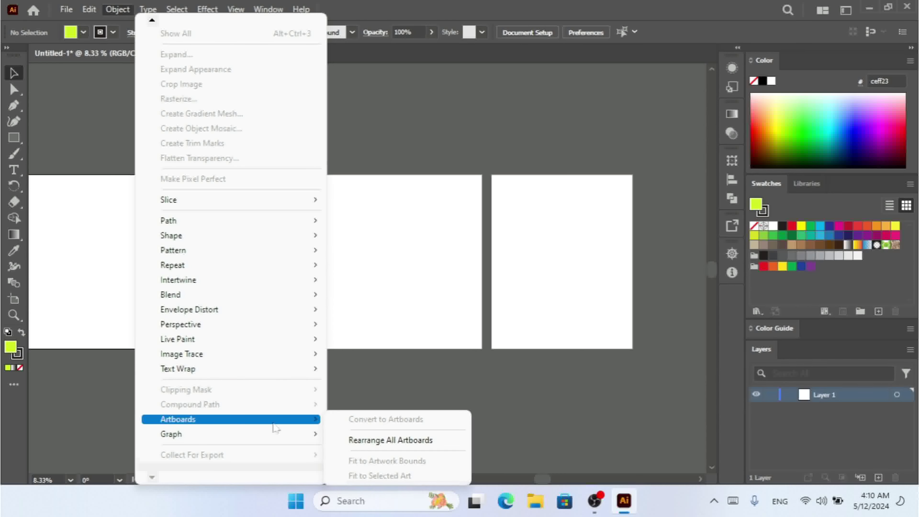
pyautogui.click(413, 440)
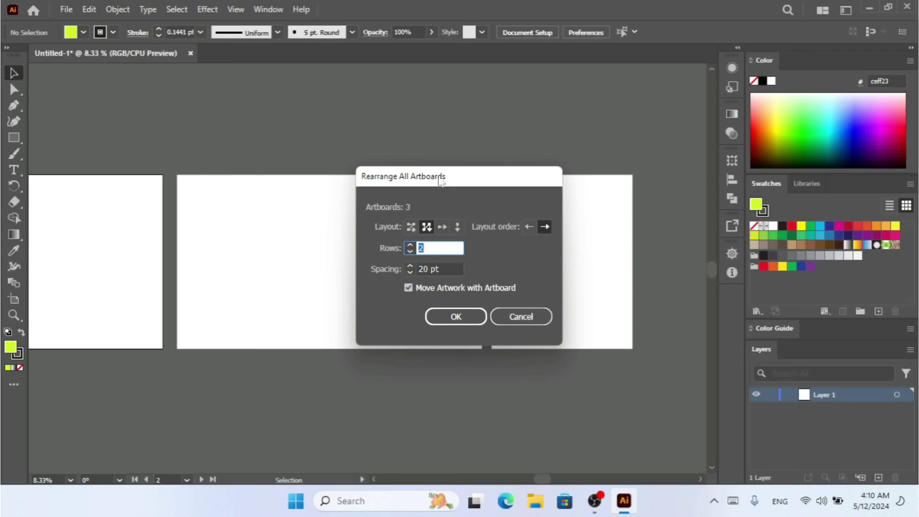
pyautogui.moveTo(441, 181); pyautogui.dragTo(440, 176)
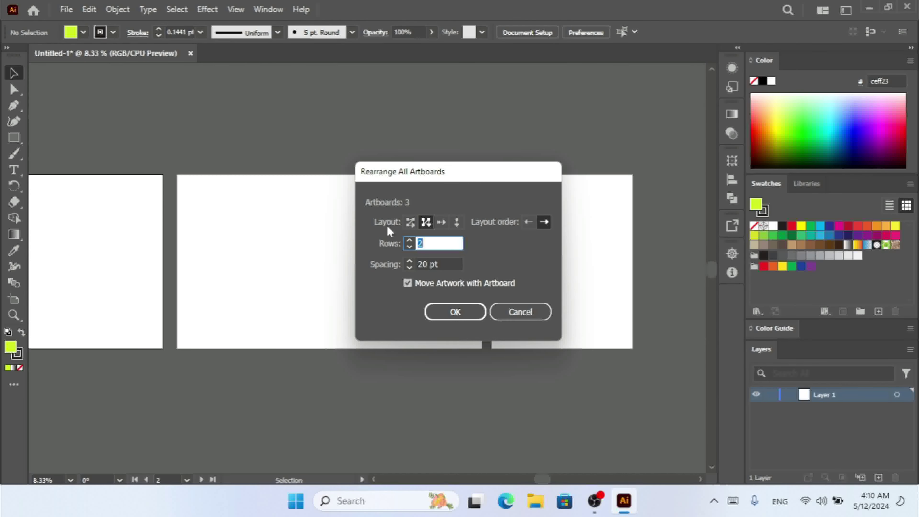
pyautogui.click(408, 225)
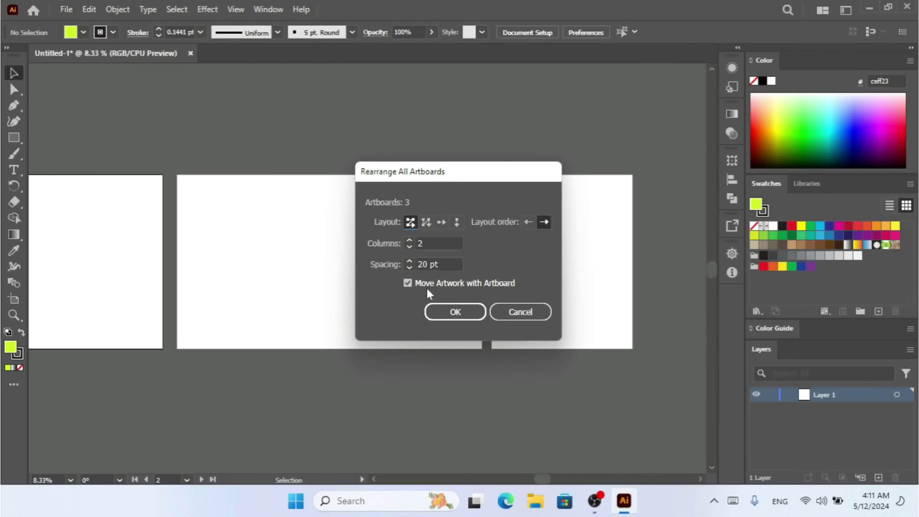
pyautogui.click(447, 306)
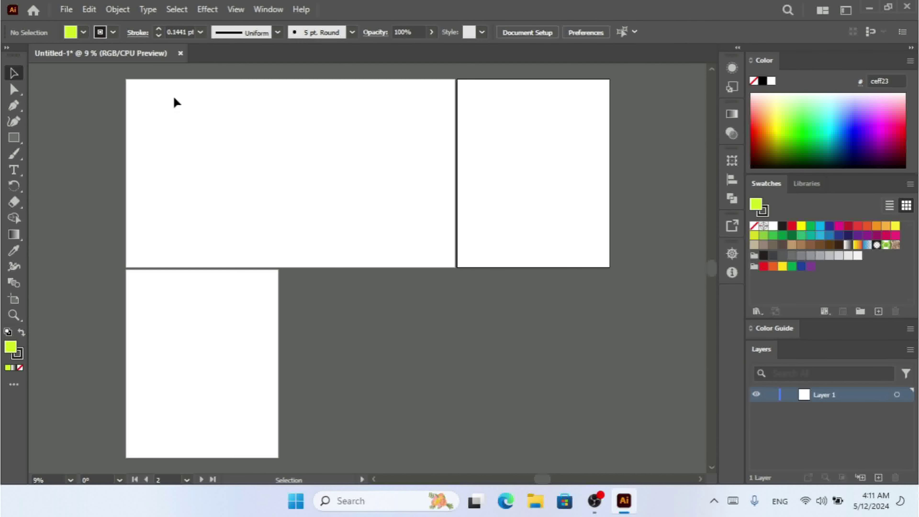
# - Rearrange all artboards in a Grid by Column layout with 2 rows and 20 pt spacing
pyautogui.click(119, 9)
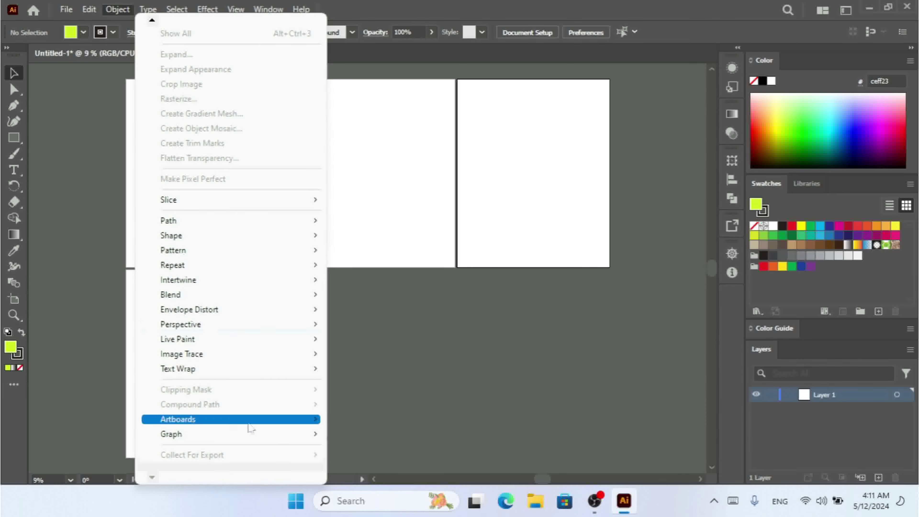
pyautogui.moveTo(250, 433)
pyautogui.moveTo(277, 422)
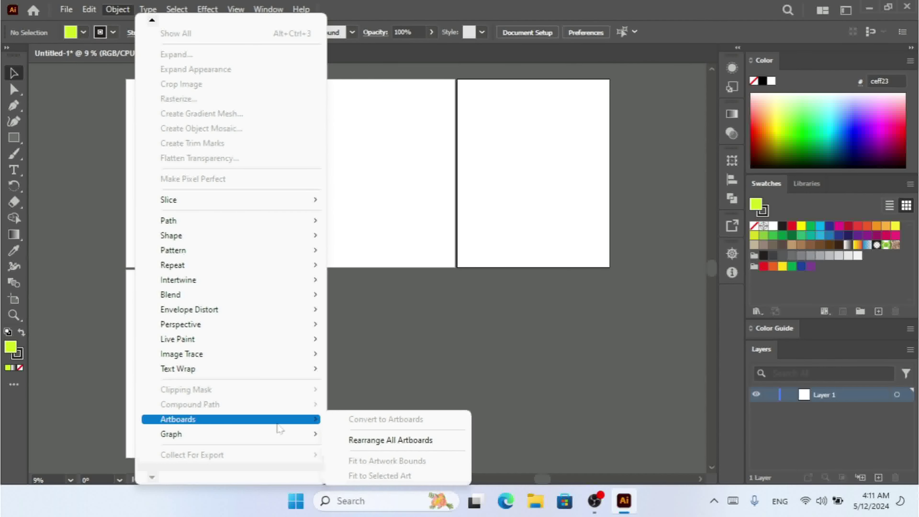
pyautogui.click(390, 440)
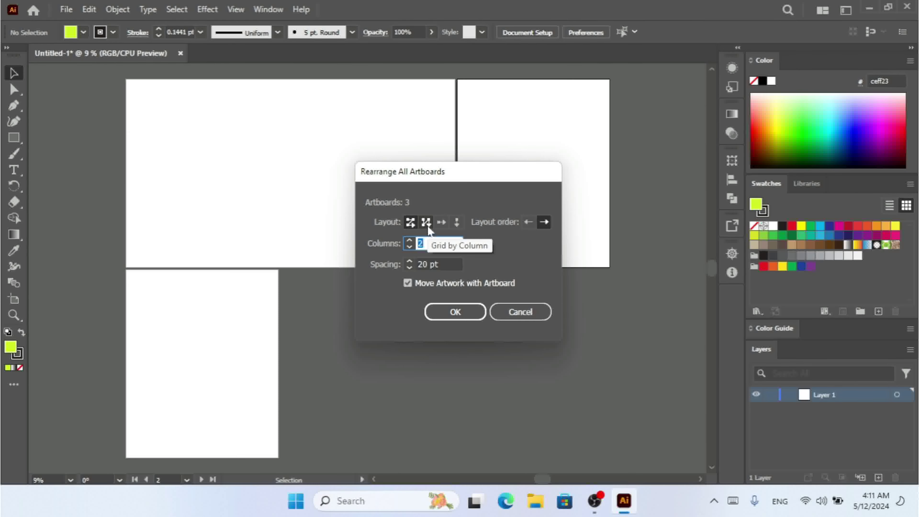
pyautogui.click(428, 225)
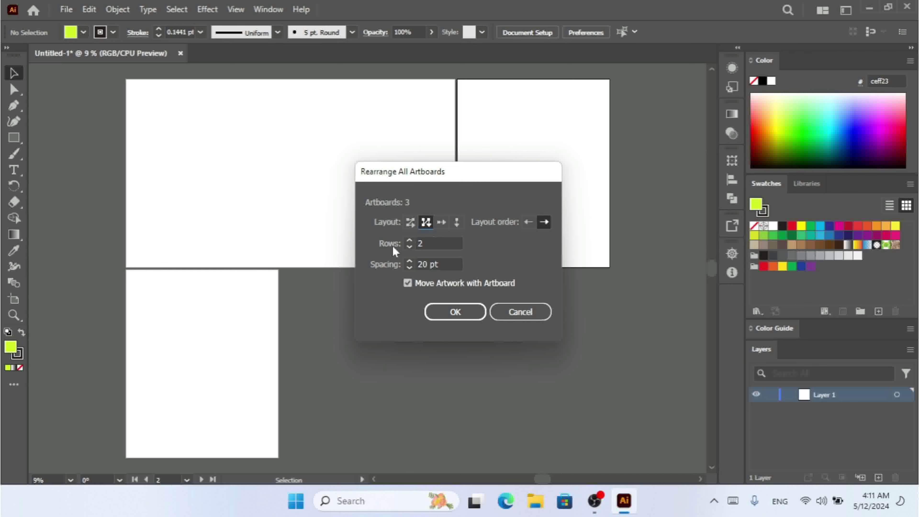
pyautogui.click(453, 312)
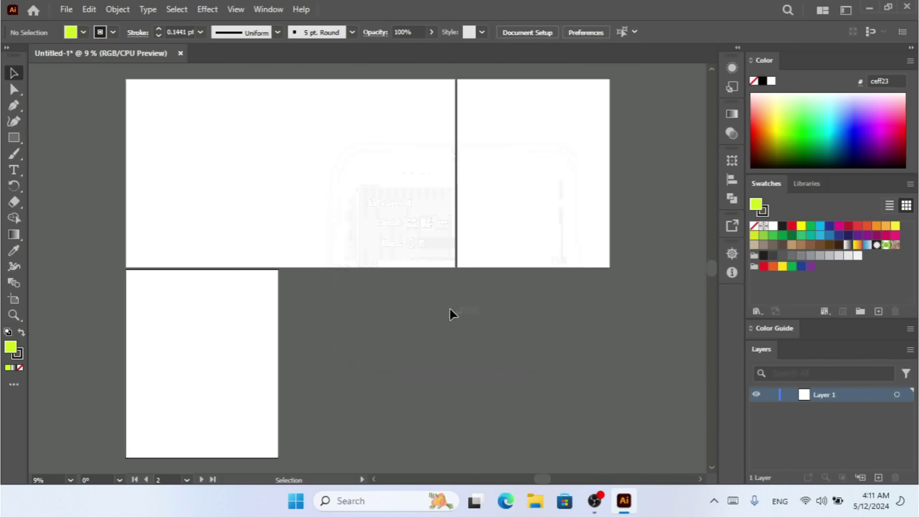
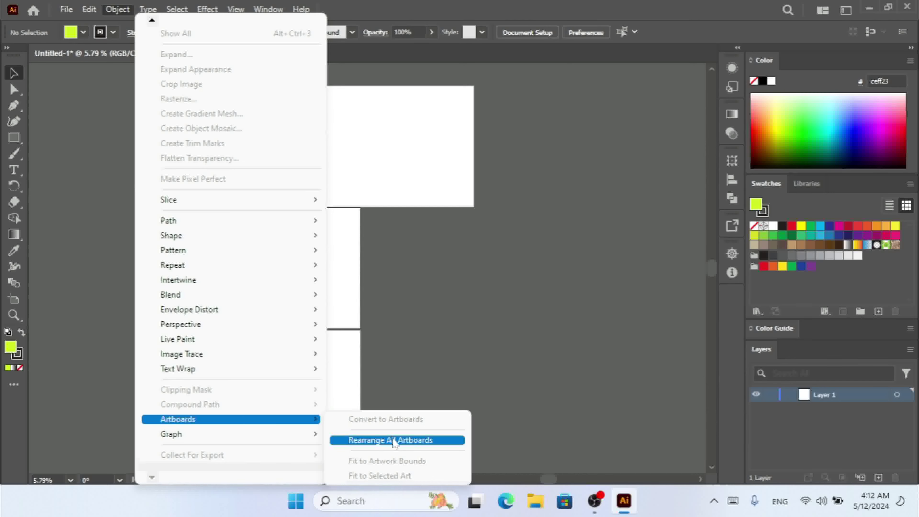
# - Rearrange all artboards into a single horizontal row with 20 pt spacing
pyautogui.click(394, 438)
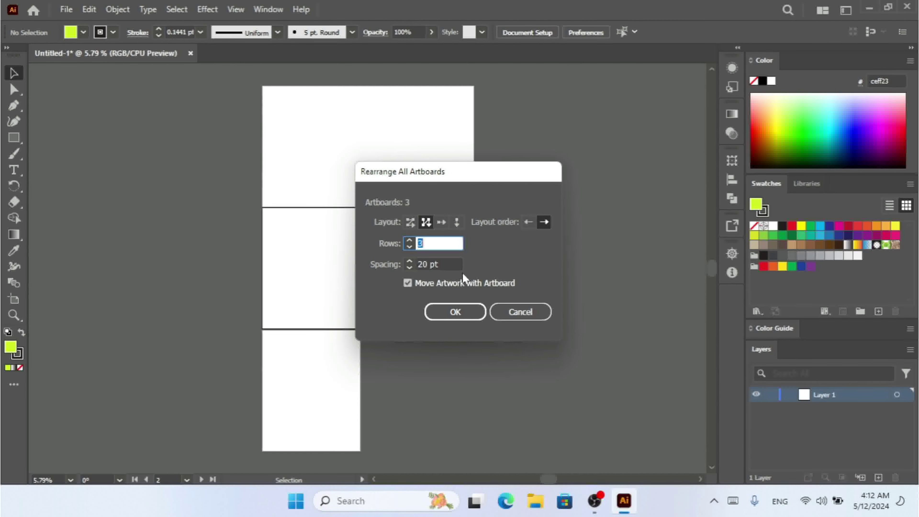
pyautogui.click(441, 223)
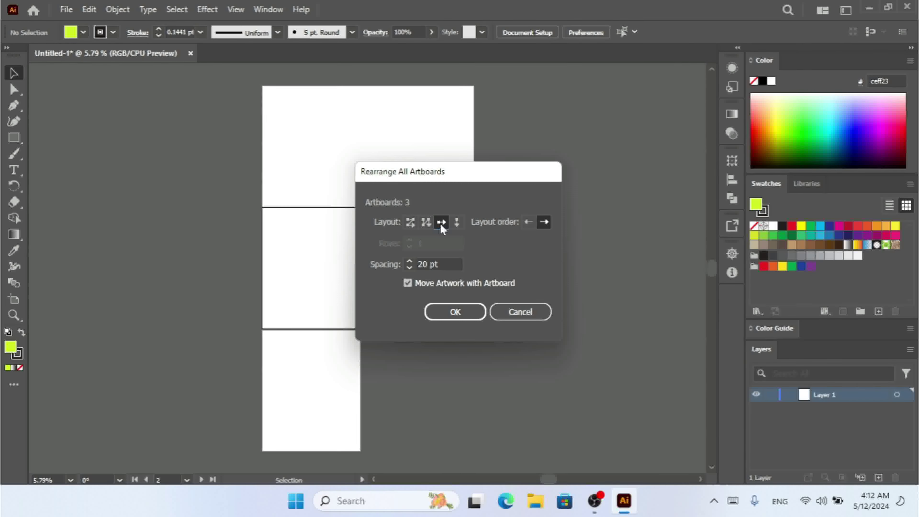
pyautogui.click(451, 312)
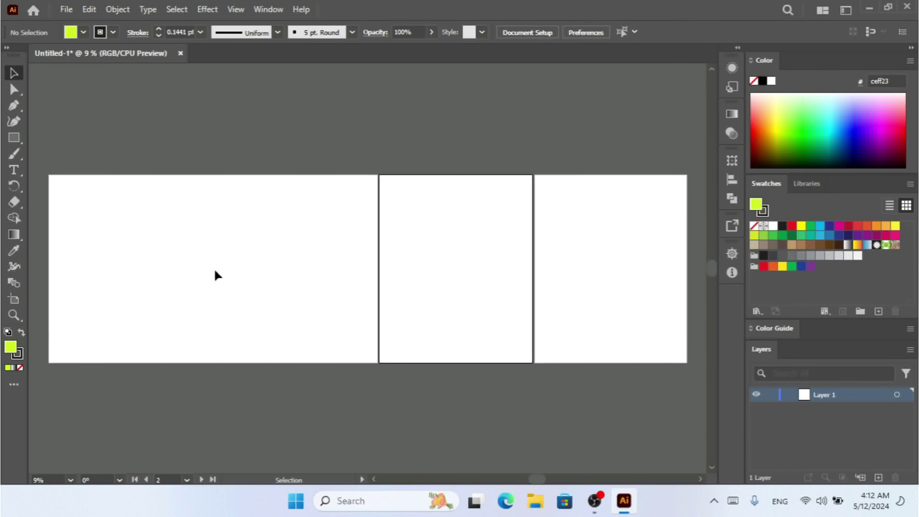
# - Rearrange all artboards into a single vertical column with 22 pt spacing
pyautogui.click(123, 13)
pyautogui.moveTo(288, 427)
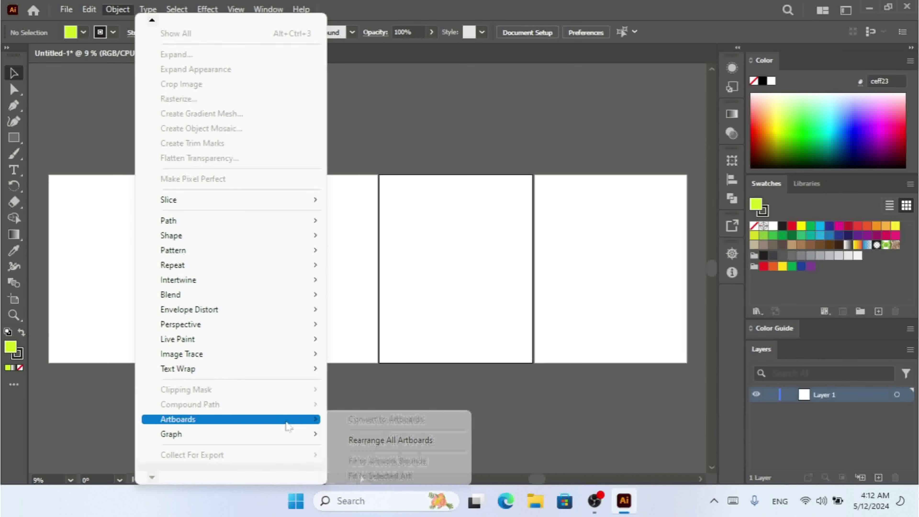
pyautogui.click(398, 439)
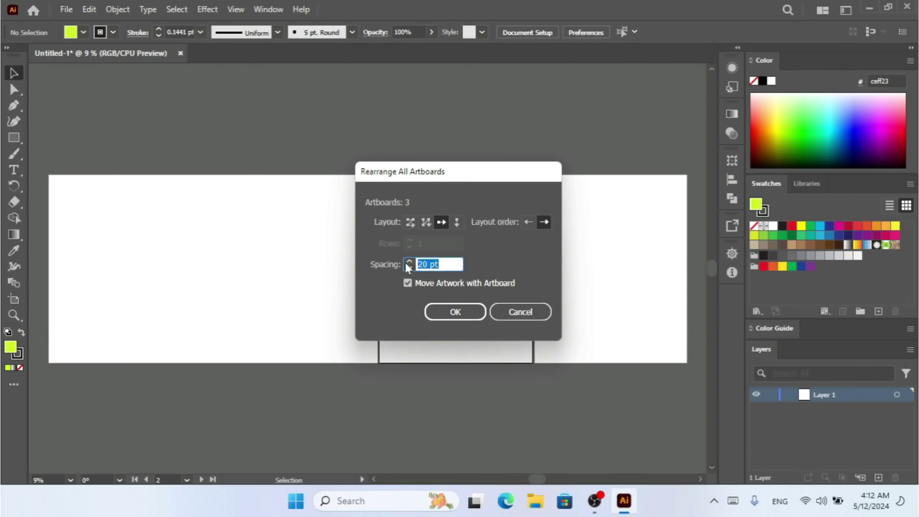
pyautogui.click(409, 262)
pyautogui.click(410, 262)
pyautogui.click(409, 262)
pyautogui.write('40t')
pyautogui.click(457, 224)
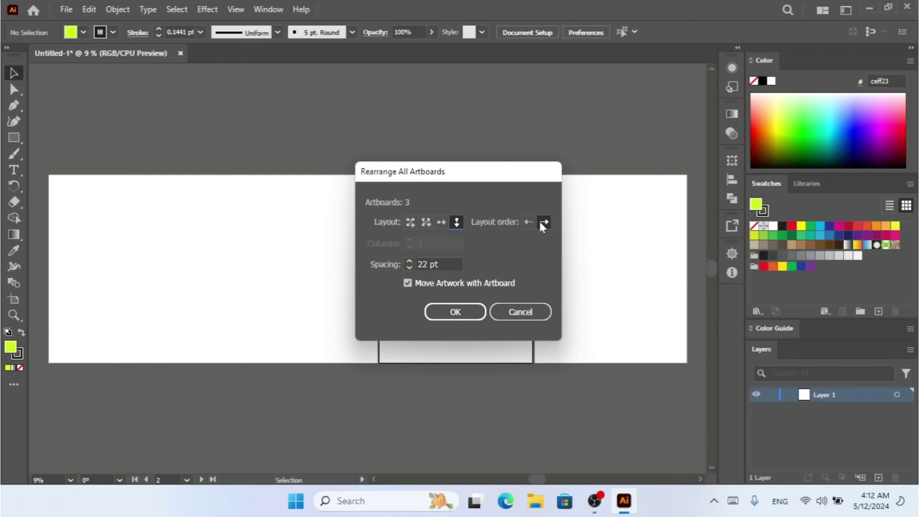
pyautogui.moveTo(476, 181); pyautogui.dragTo(472, 142)
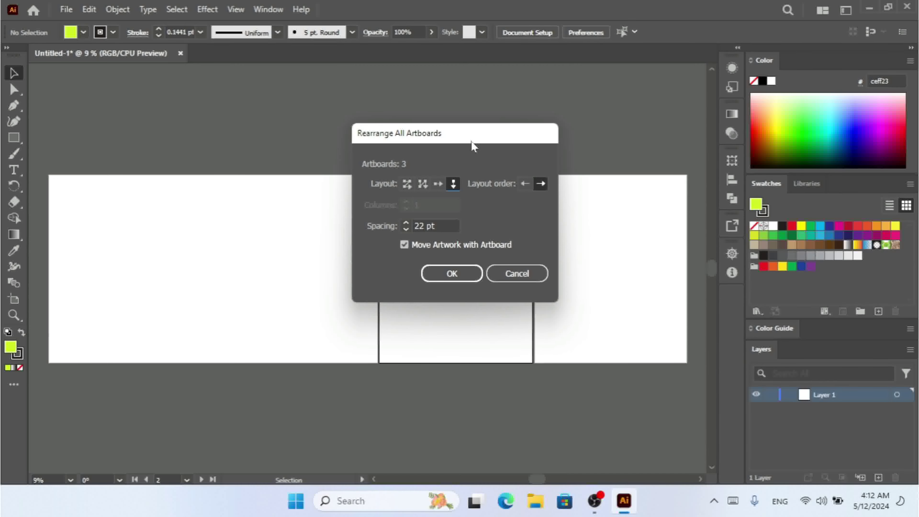
pyautogui.click(452, 274)
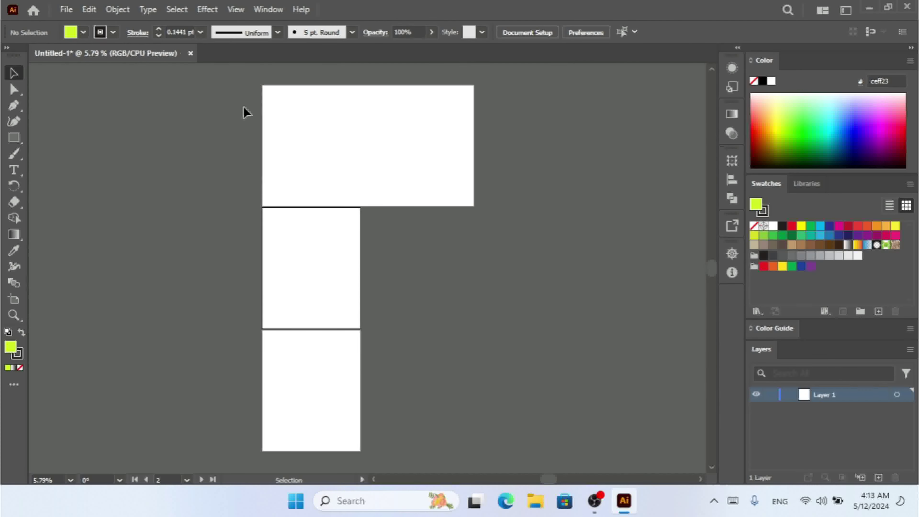
pyautogui.click(119, 9)
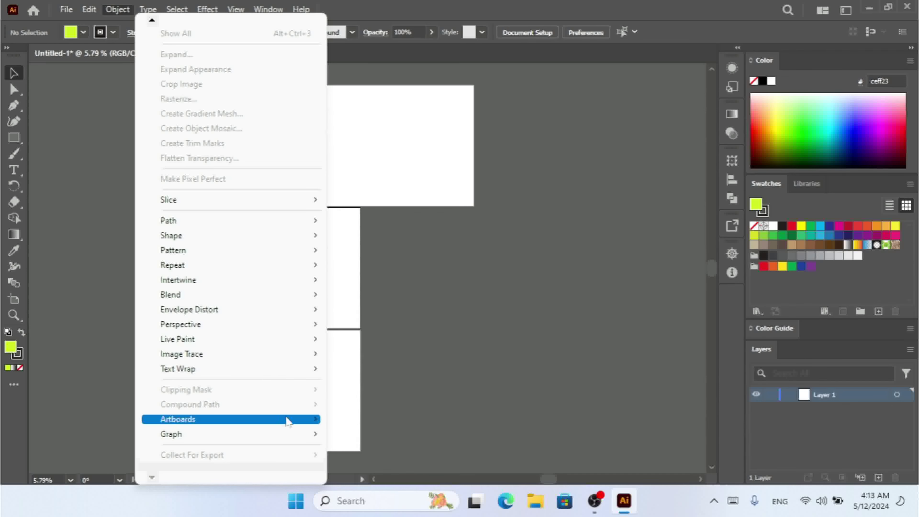
pyautogui.moveTo(287, 421)
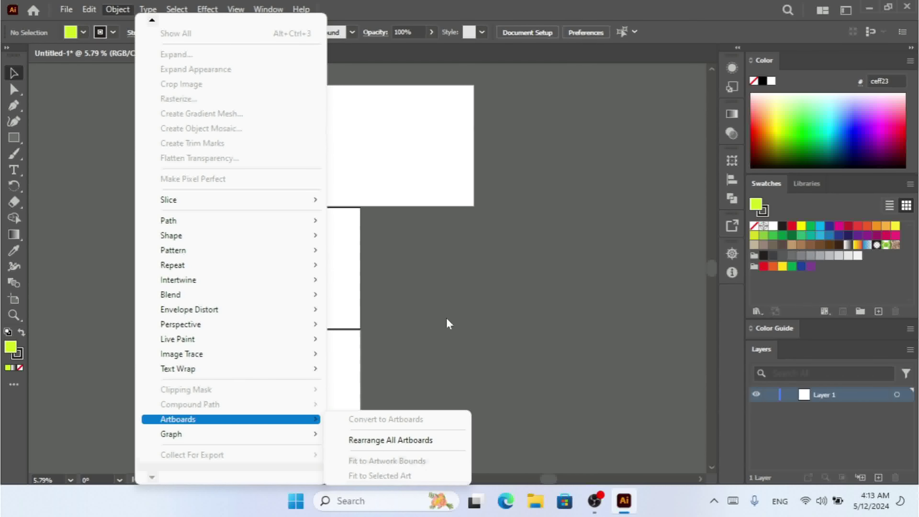
pyautogui.click(456, 275)
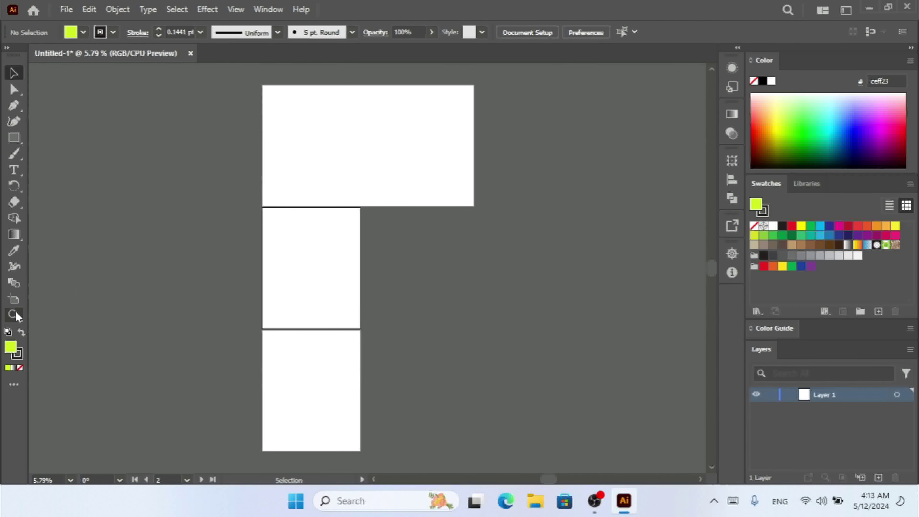
# - Delete Artboard 6 and Artboard 7, keeping only Artboard 1, and return to the Selection tool
pyautogui.click(13, 299)
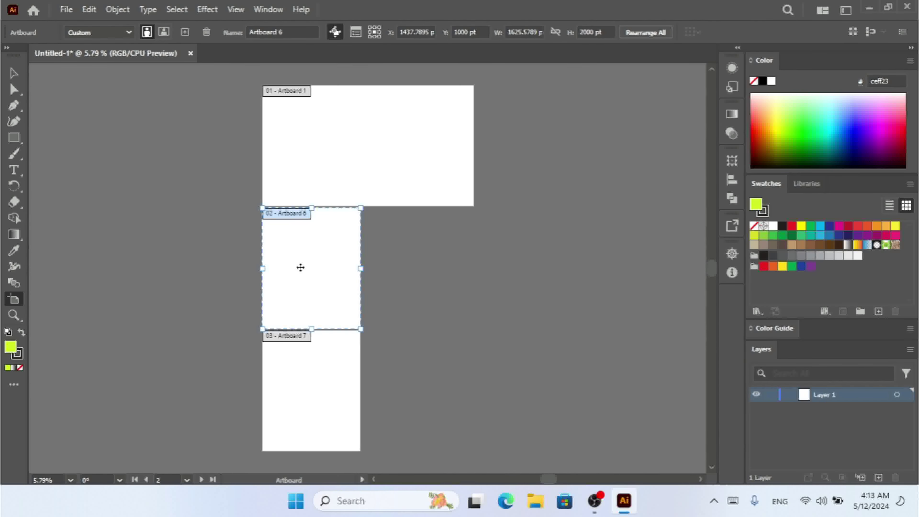
pyautogui.press('Delete')
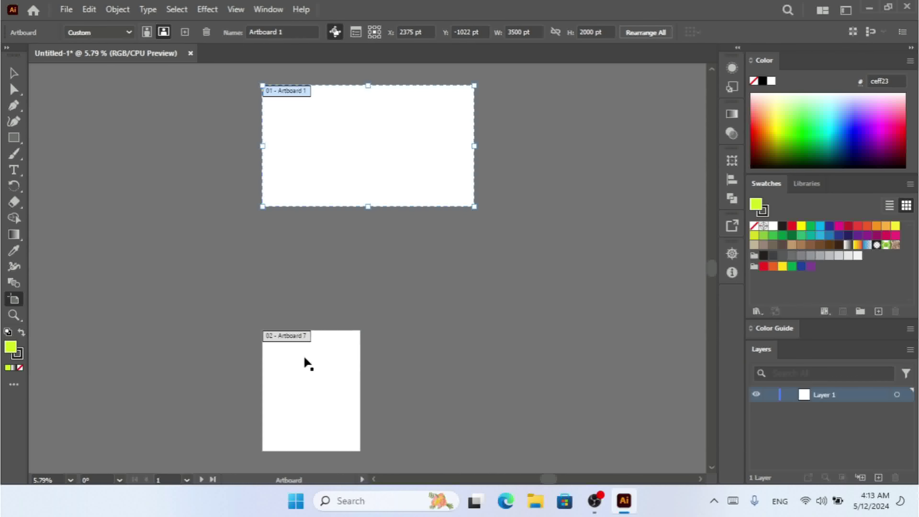
pyautogui.click(306, 367)
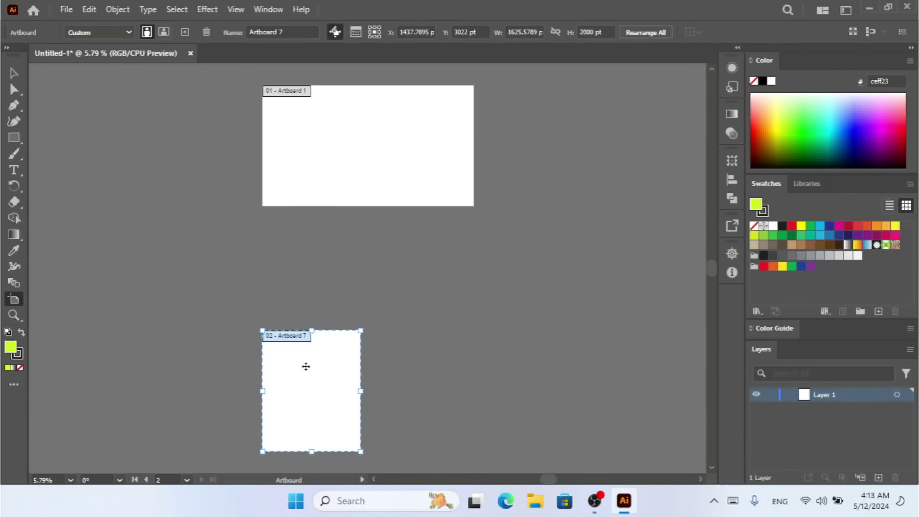
pyautogui.press('Delete')
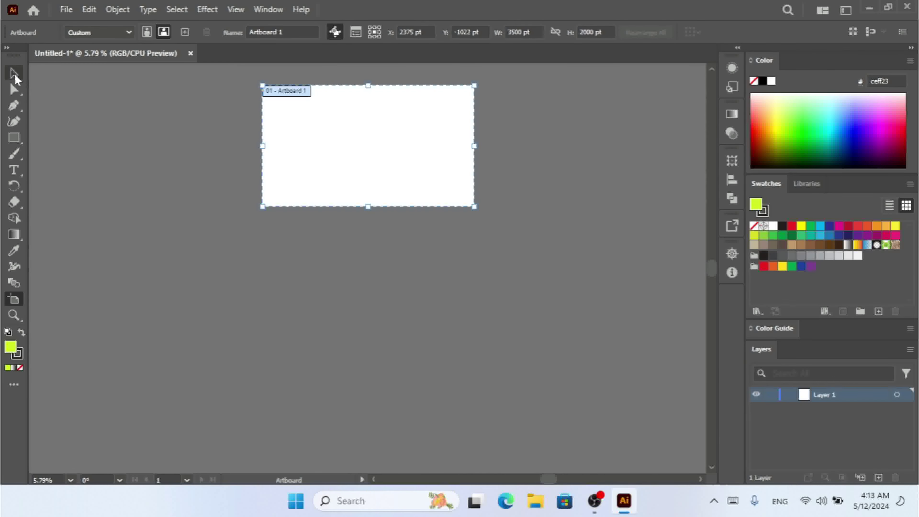
pyautogui.click(15, 74)
# - Draw a small, nearly square lime-green rectangle just outside Artboard 1, above its upper-left corner
pyautogui.hotkey('ctrl', '=')
pyautogui.hotkey('ctrl', '=')
pyautogui.hotkey('ctrl', '=')
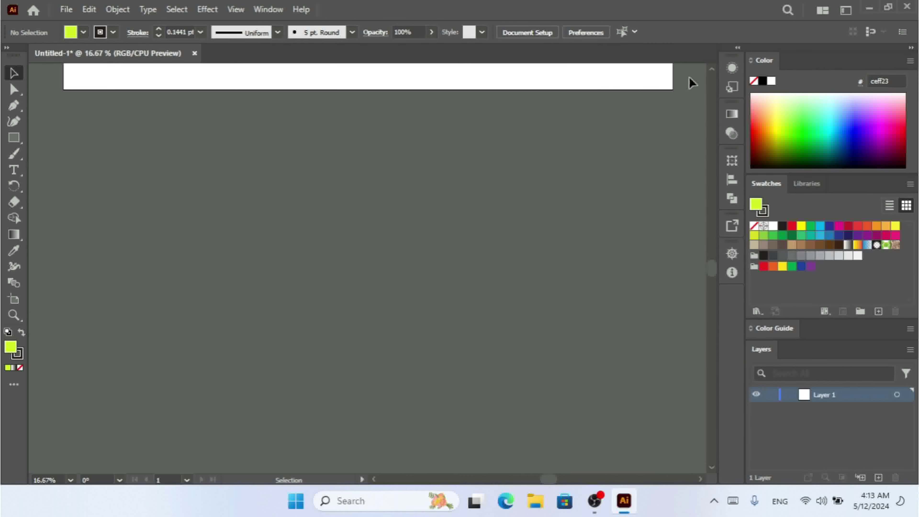
pyautogui.scroll(6, 714, 69)
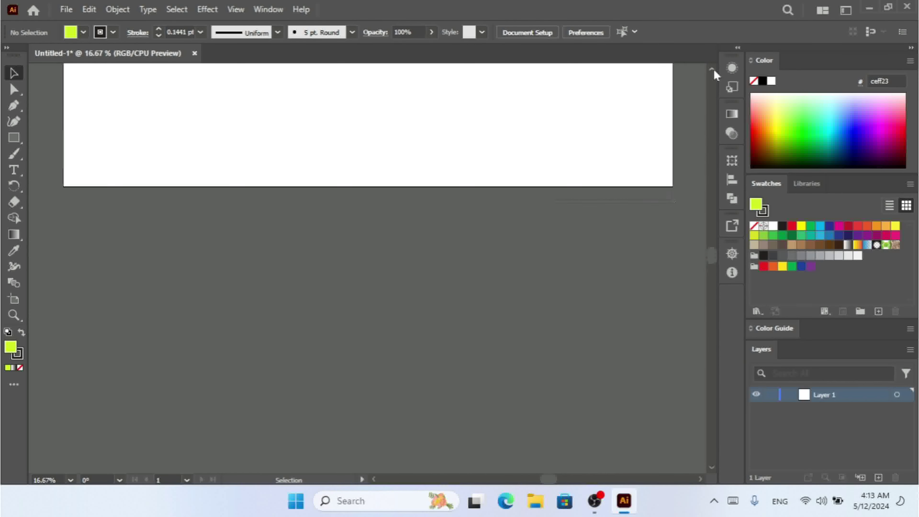
pyautogui.scroll(3, 713, 69)
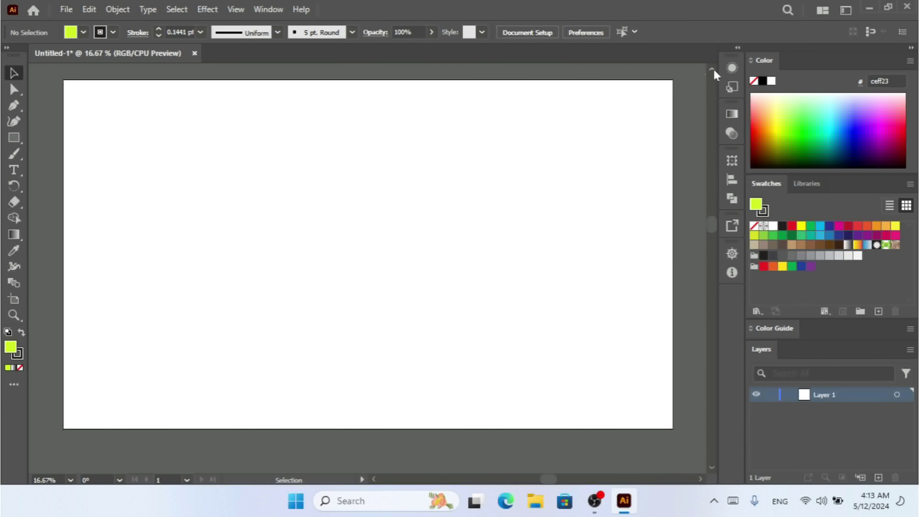
pyautogui.click(10, 141)
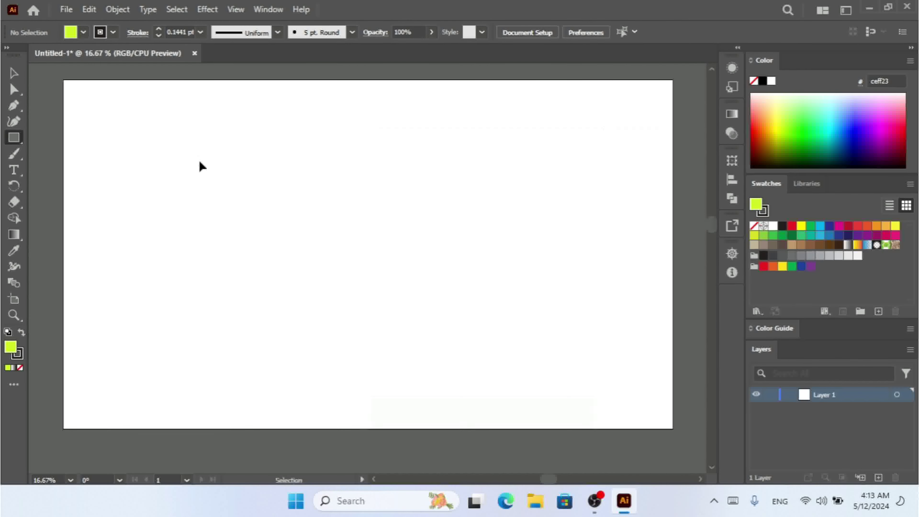
pyautogui.hotkey('ctrl', '-')
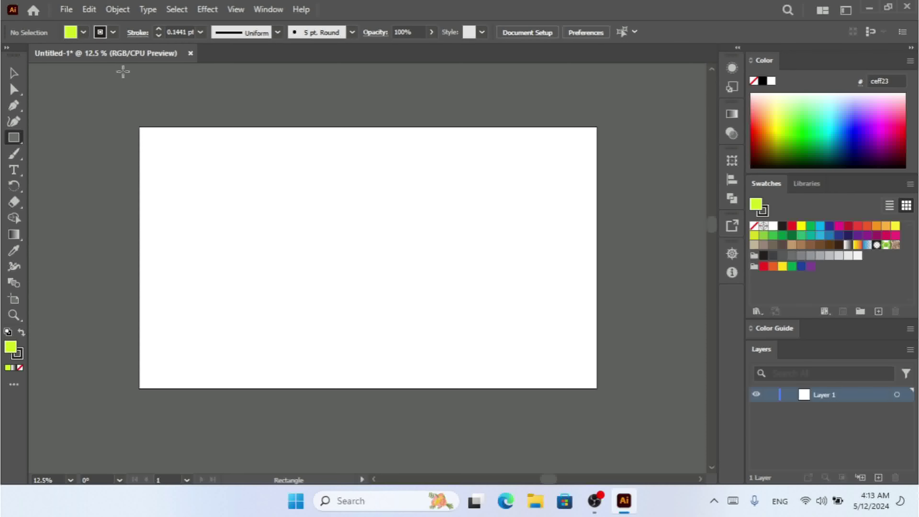
pyautogui.moveTo(123, 71); pyautogui.dragTo(178, 119)
pyautogui.click(6, 77)
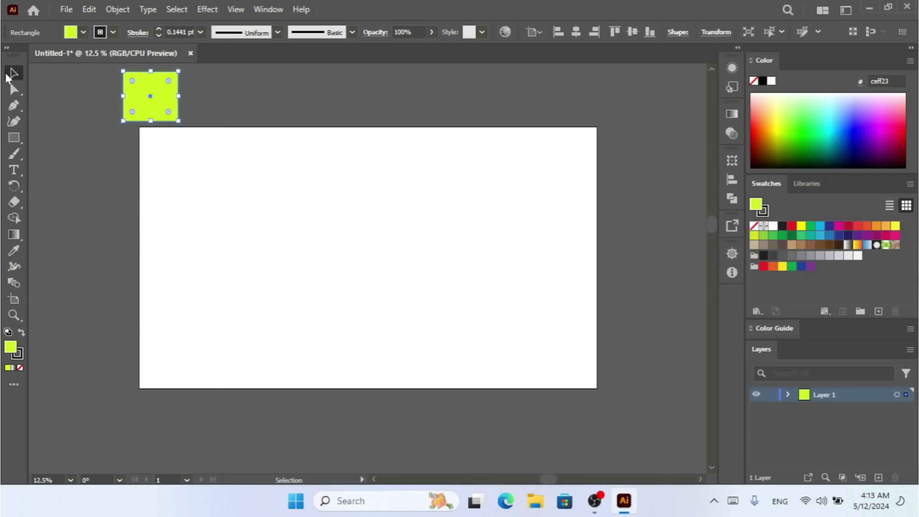
# - Duplicate the small rectangle, place the copy inside the artboard's lower-right corner and fill it with light green 8fffb7
pyautogui.hotkey('ctrl', 'c')
pyautogui.hotkey('ctrl', 'v')
pyautogui.moveTo(364, 272); pyautogui.dragTo(547, 364)
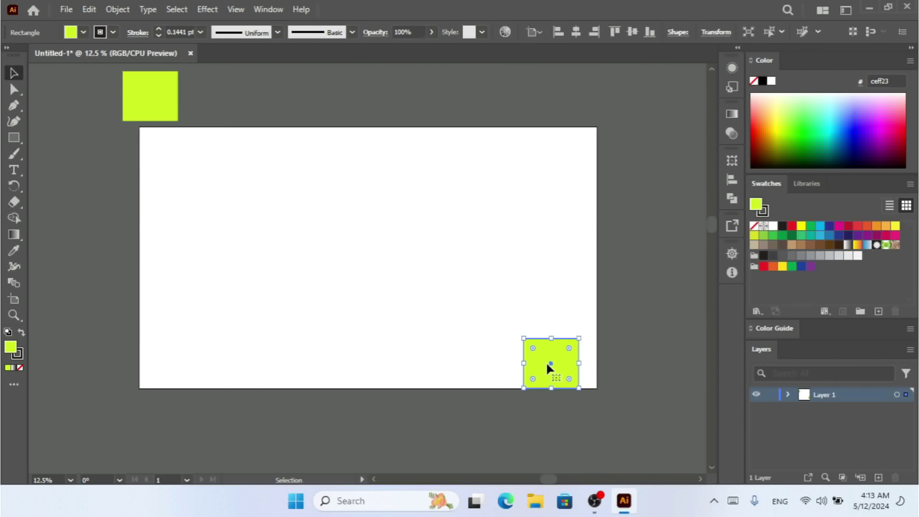
pyautogui.click(814, 100)
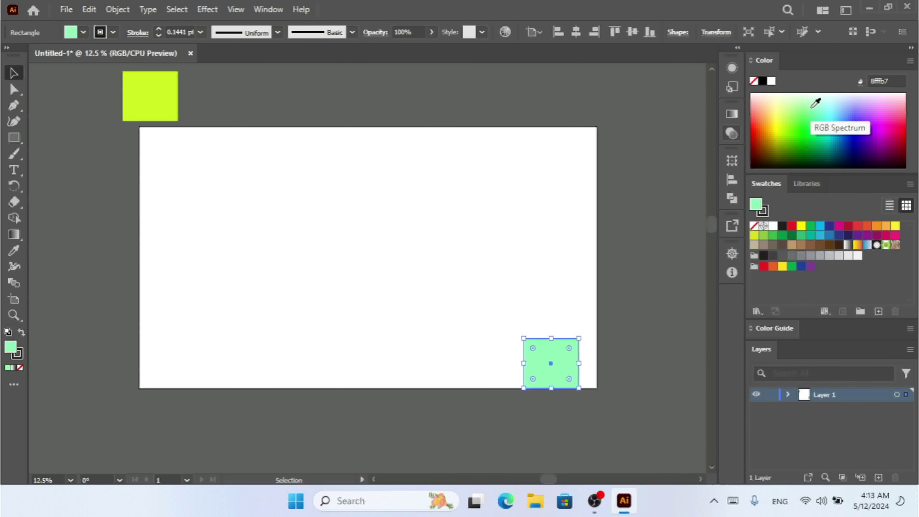
# - Fit the artboard to the artwork bounds with both rectangles selected, and undo the fit
pyautogui.click(594, 97)
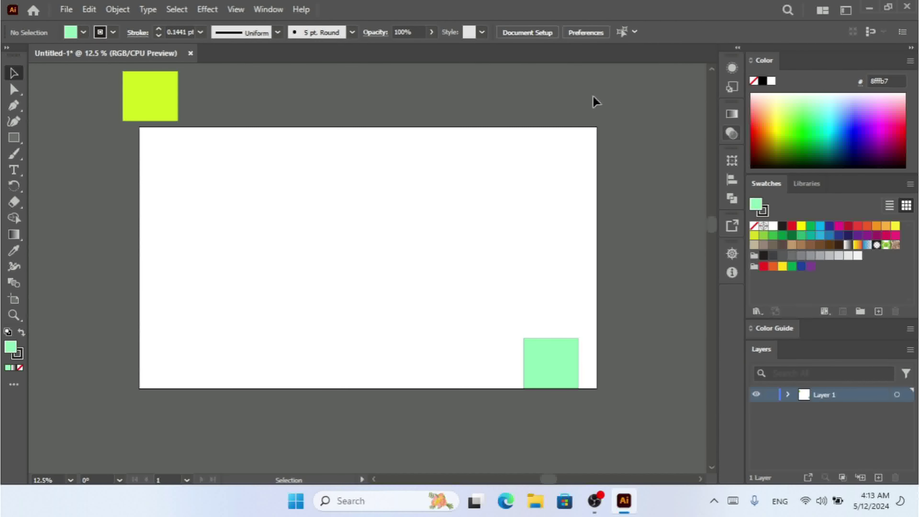
pyautogui.hotkey('ctrl', 'a')
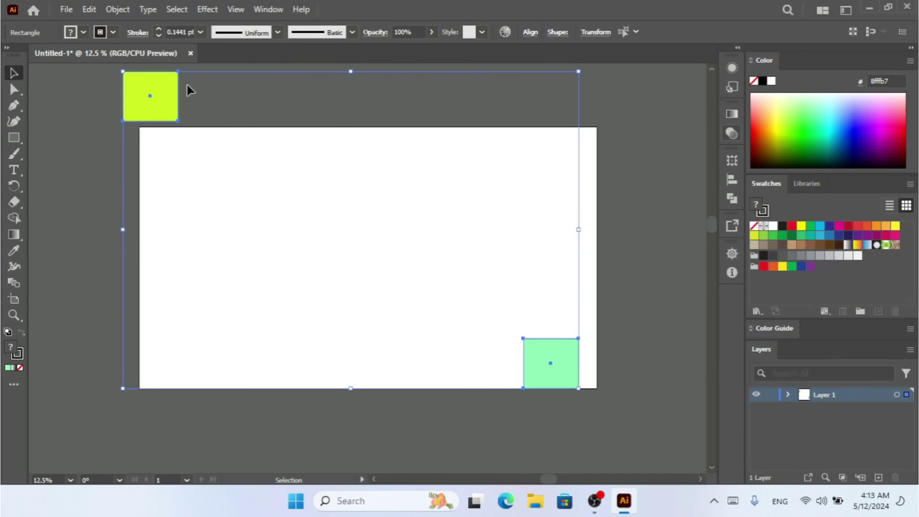
pyautogui.click(125, 12)
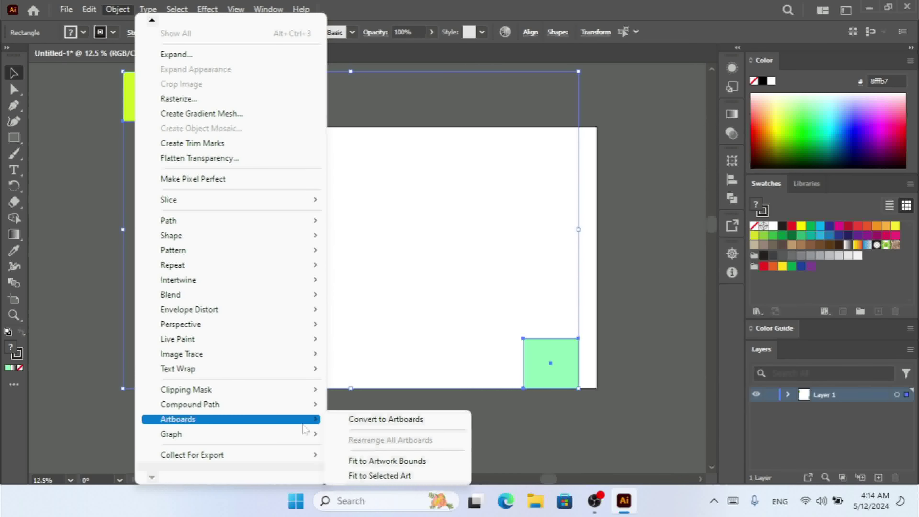
pyautogui.click(436, 467)
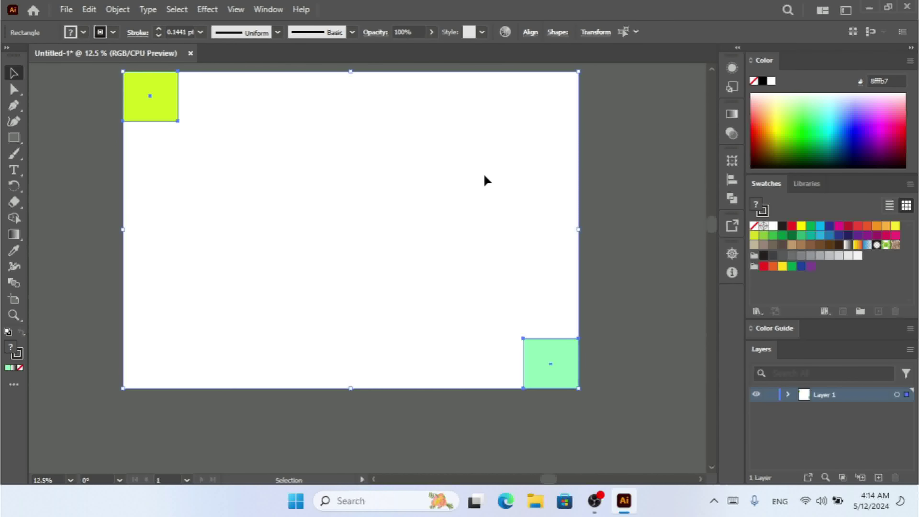
pyautogui.hotkey('ctrl', 'z')
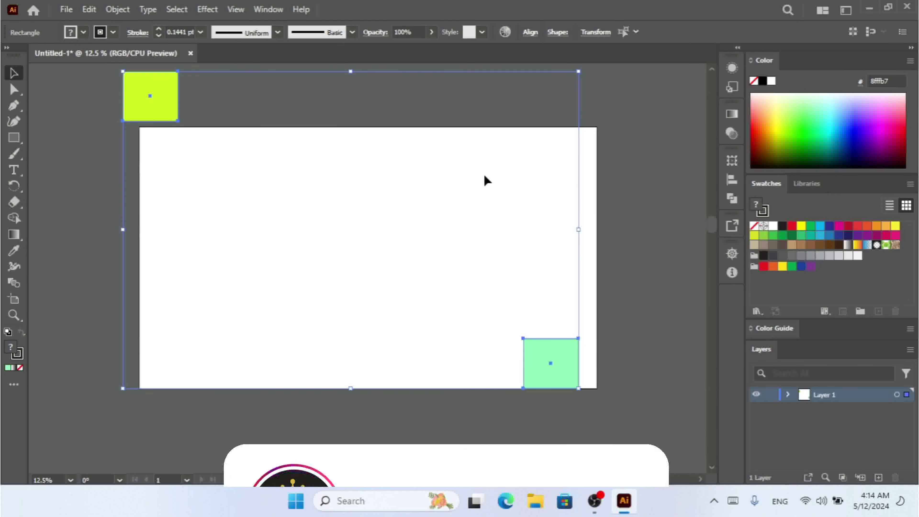
# - Move the light green rectangle below the artboard, try fitting the artboard to the artwork bounds of both rectangles, and undo the fit
pyautogui.click(560, 319)
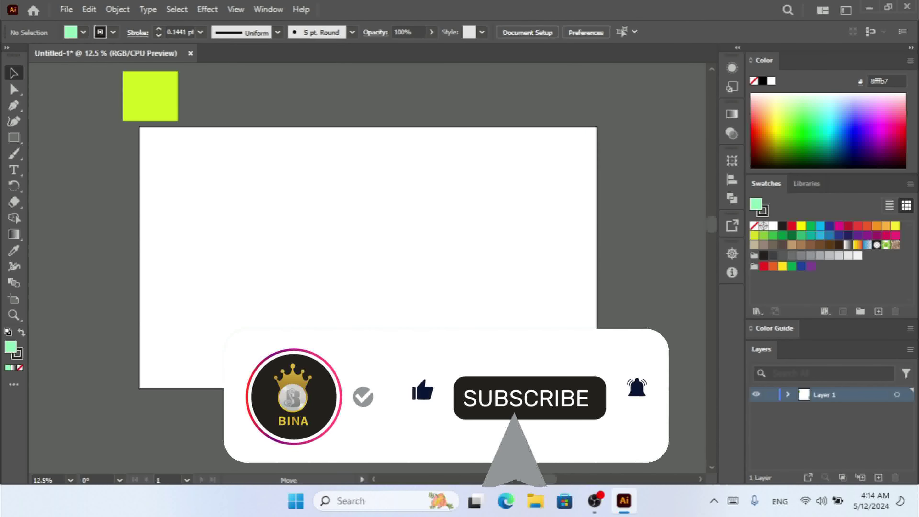
pyautogui.click(560, 319)
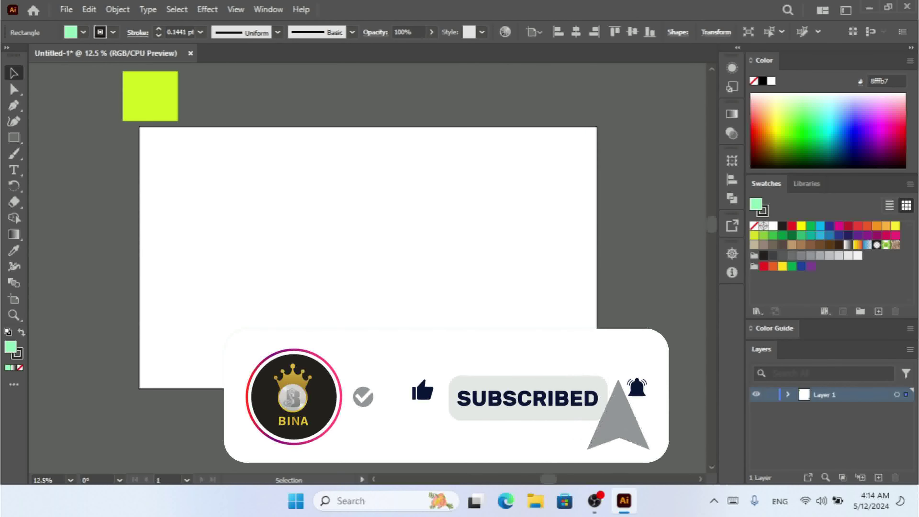
pyautogui.hotkey('ctrl', 'a')
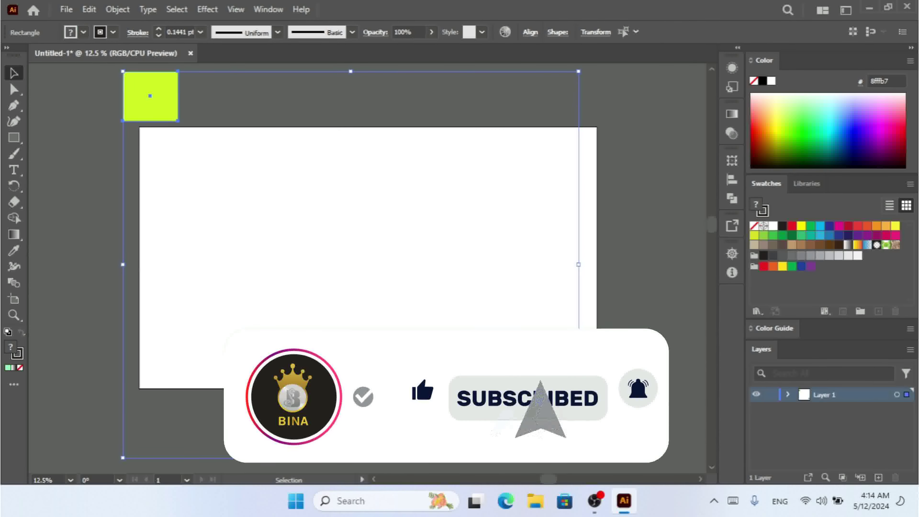
pyautogui.click(118, 9)
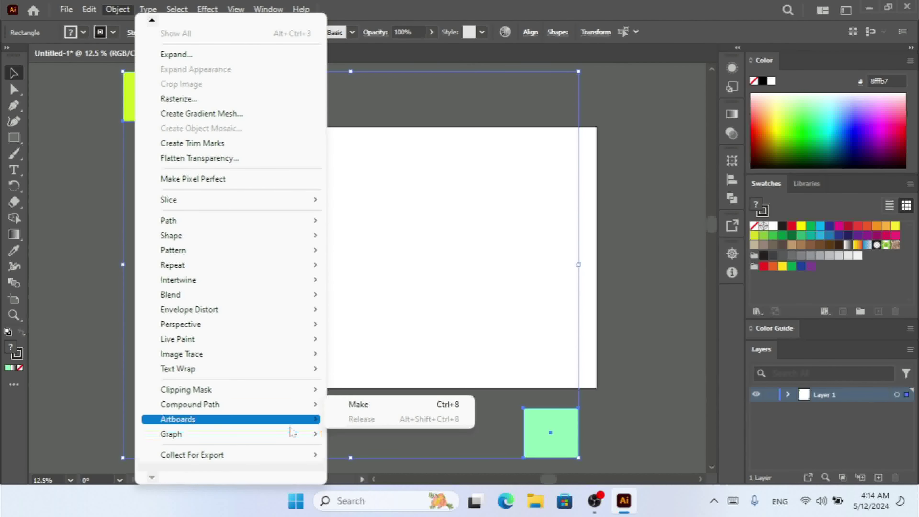
pyautogui.moveTo(295, 428)
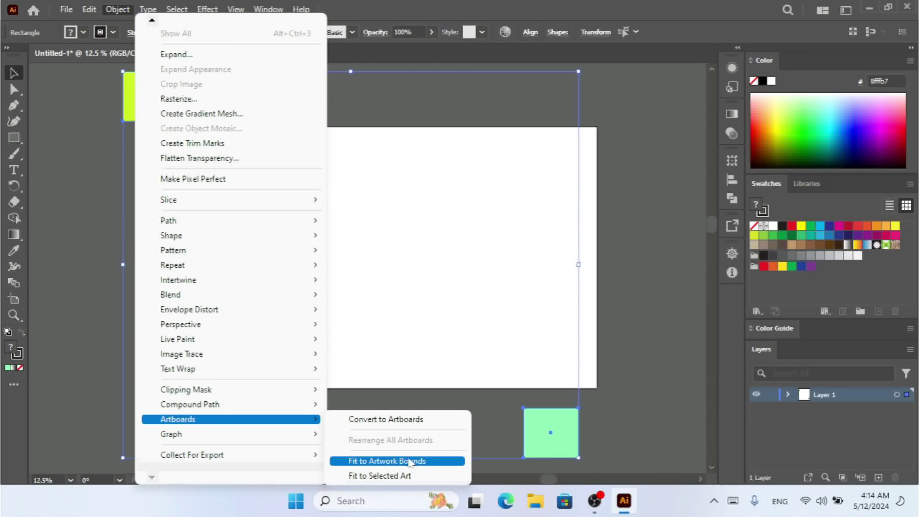
pyautogui.click(416, 464)
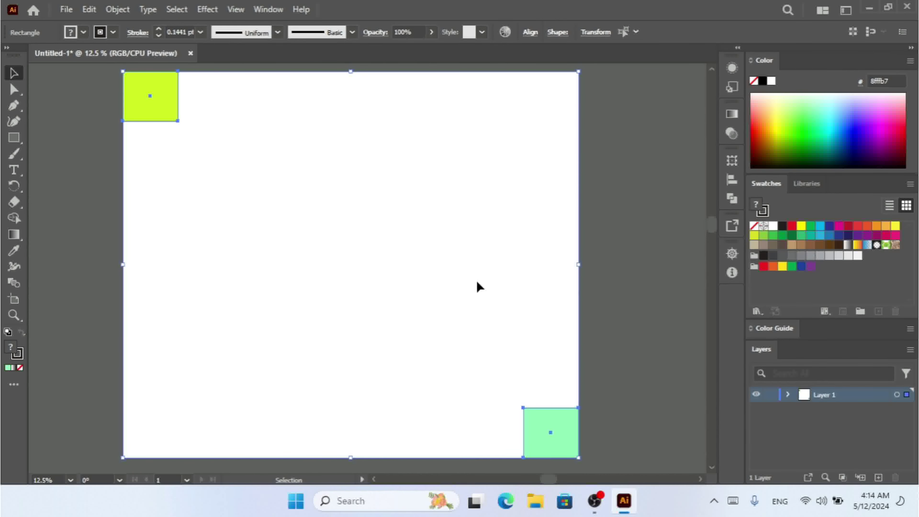
pyautogui.hotkey('ctrl', 'z')
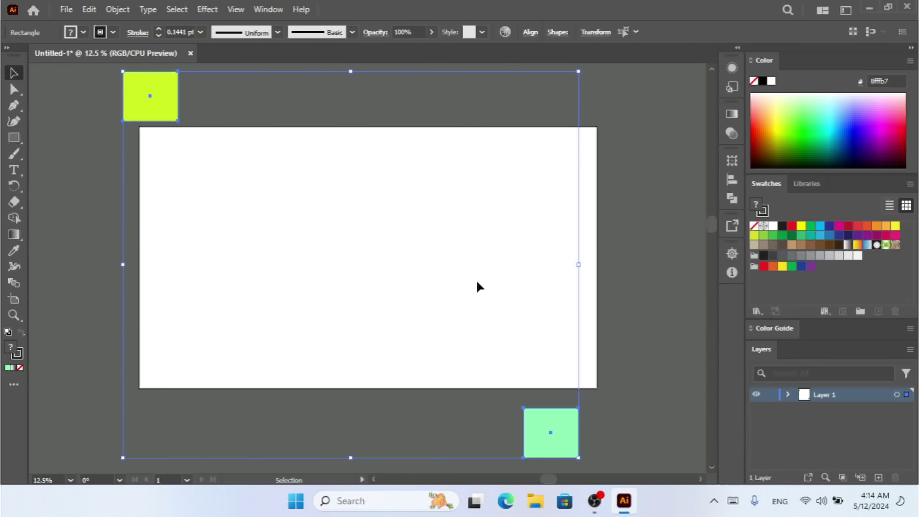
# - Delete the light green rectangle below the artboard
pyautogui.click(613, 384)
pyautogui.click(552, 451)
pyautogui.press('Delete')
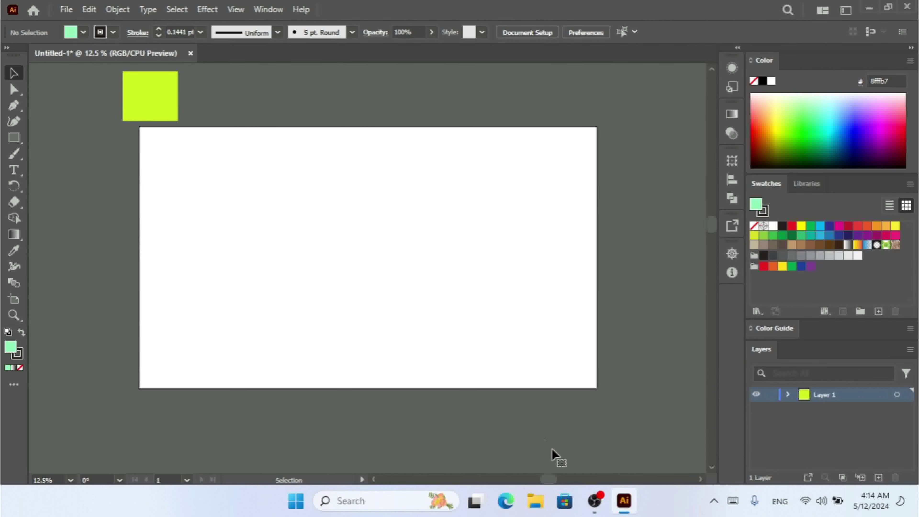
# - Enlarge the lime-green rectangle to roughly two thirds of the artboard's width and move it entirely inside the artboard
pyautogui.click(149, 104)
pyautogui.moveTo(178, 121); pyautogui.dragTo(427, 267)
pyautogui.moveTo(357, 201); pyautogui.dragTo(425, 275)
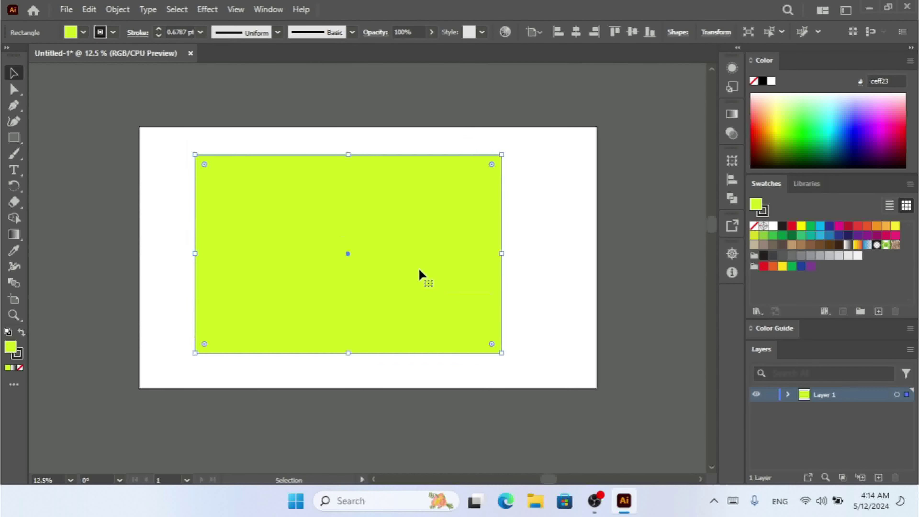
# - Try fitting the artboard to the artwork bounds of the lime-green rectangle, and undo the fit
pyautogui.click(121, 12)
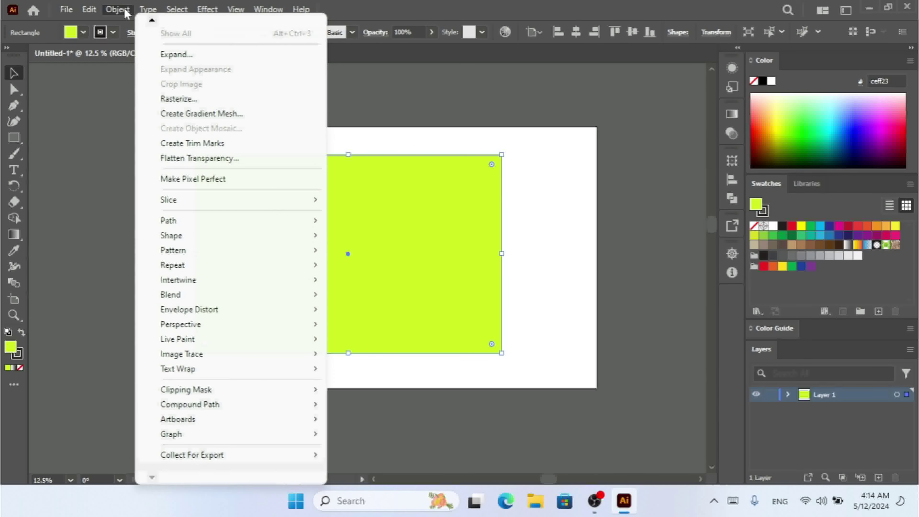
pyautogui.moveTo(299, 418)
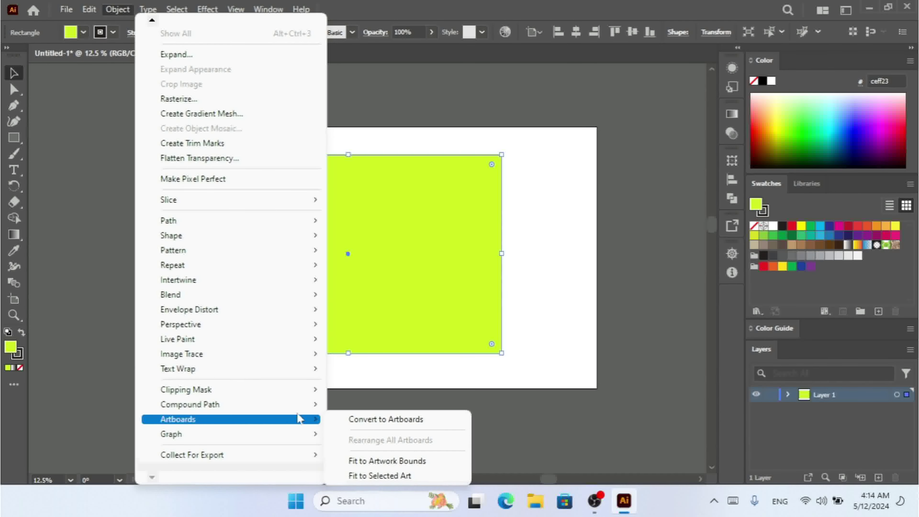
pyautogui.click(425, 463)
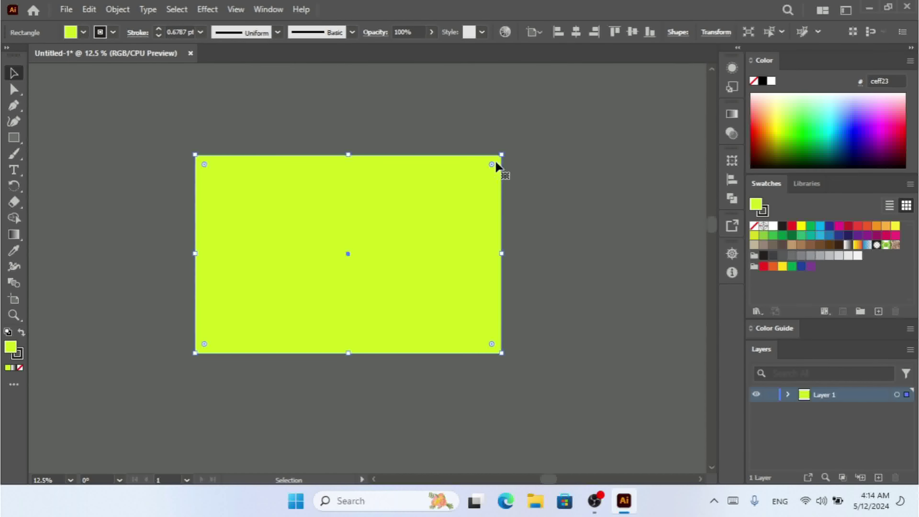
pyautogui.moveTo(231, 262); pyautogui.dragTo(405, 248)
pyautogui.hotkey('ctrl', 'z')
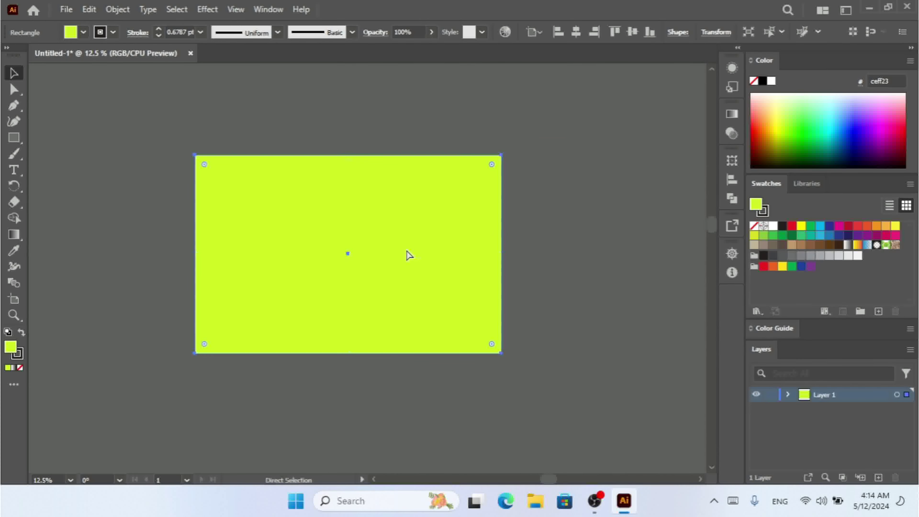
pyautogui.hotkey('ctrl', 'z')
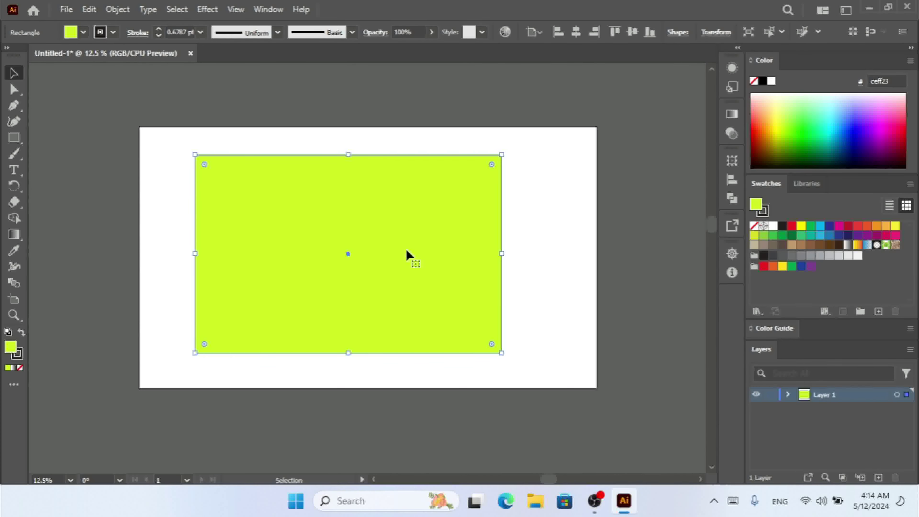
pyautogui.click(121, 10)
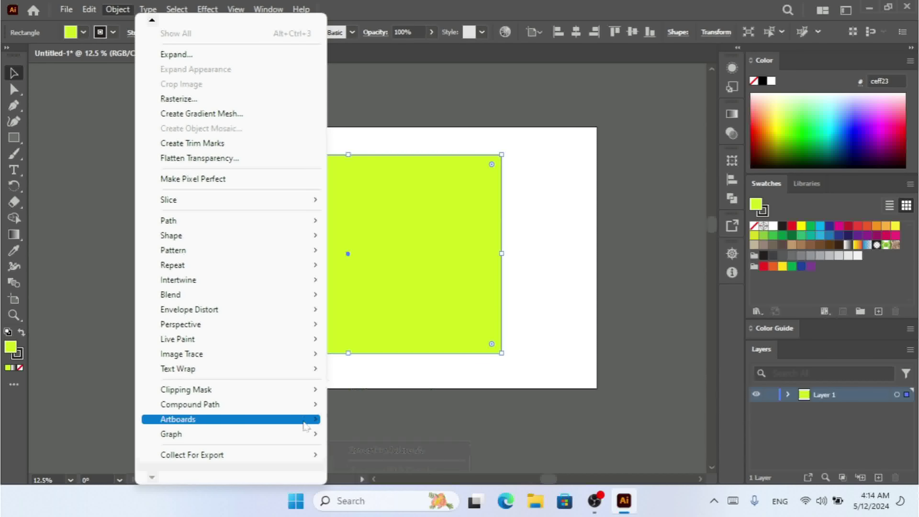
pyautogui.moveTo(308, 420)
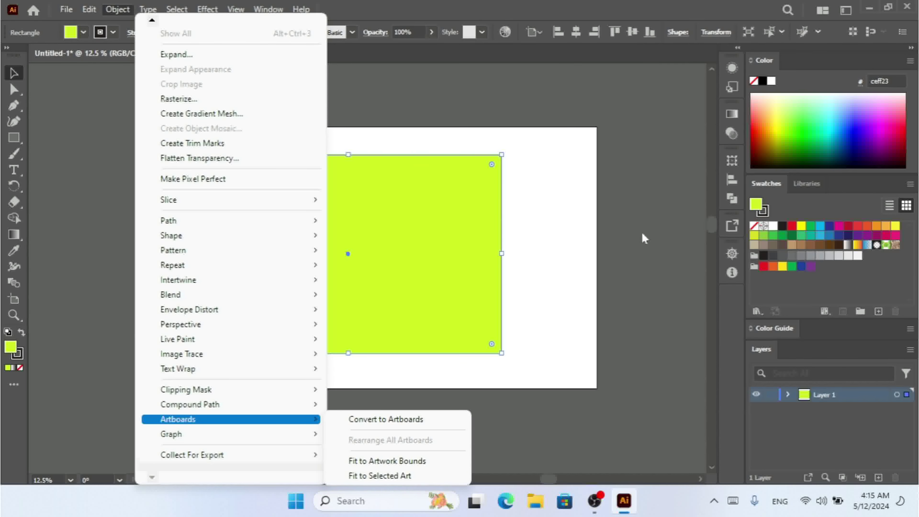
pyautogui.click(596, 251)
# - Align the lime-green rectangle with the artboard's upper-left corner and enlarge it to cover most of the artboard
pyautogui.click(395, 246)
pyautogui.moveTo(394, 240); pyautogui.dragTo(336, 213)
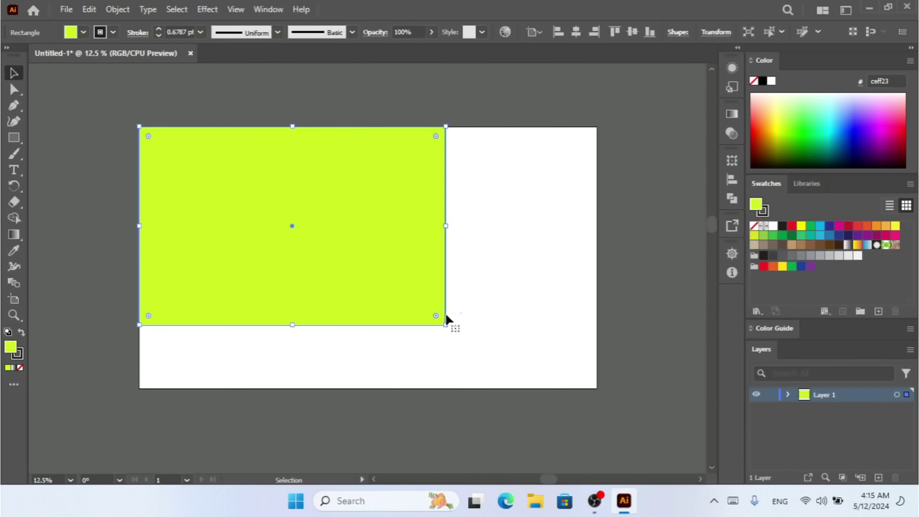
pyautogui.moveTo(446, 325); pyautogui.dragTo(538, 361)
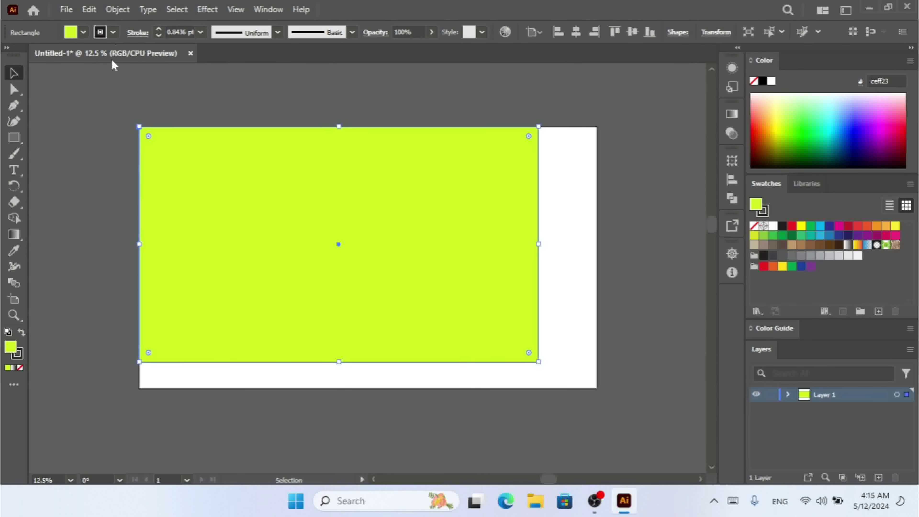
# - Try to fit the artboard to the selected lime-green rectangle
pyautogui.click(117, 9)
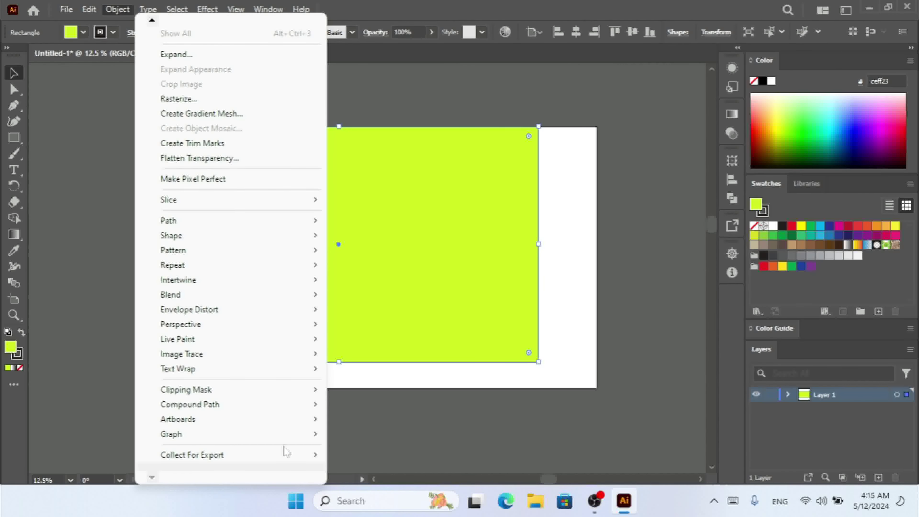
pyautogui.moveTo(294, 421)
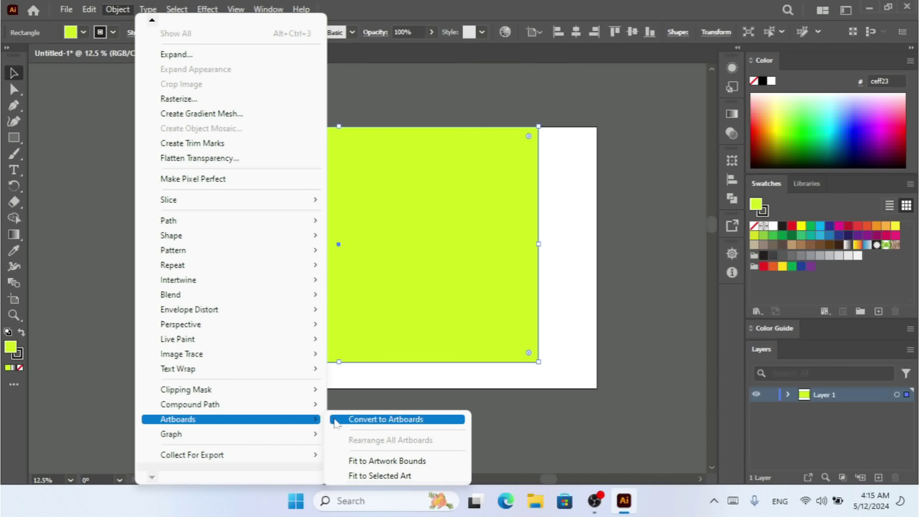
pyautogui.click(398, 476)
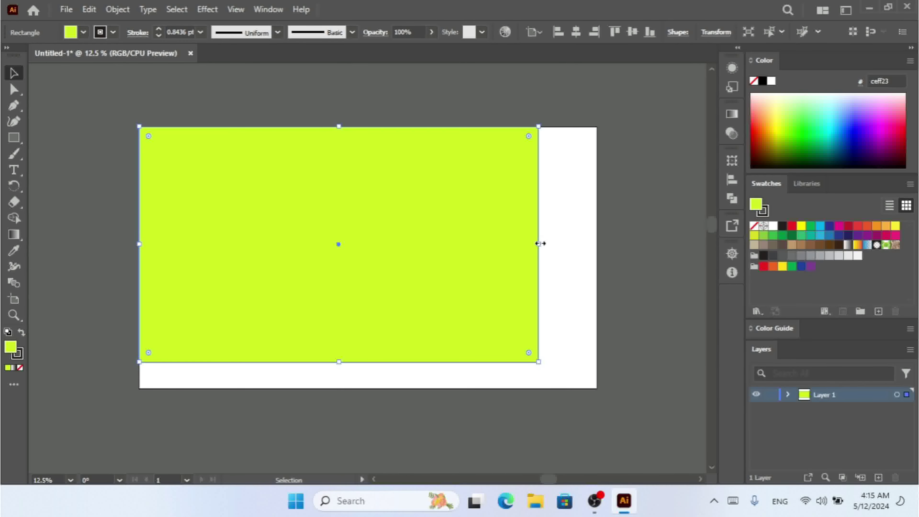
# - Widen the lime-green rectangle past the artboard's right edge and fit the artboard to the artwork bounds
pyautogui.moveTo(539, 244); pyautogui.dragTo(697, 226)
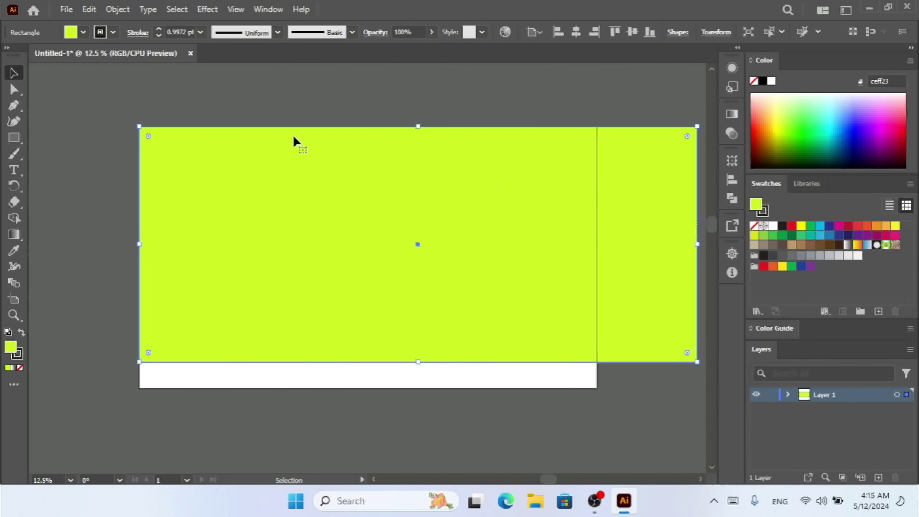
pyautogui.click(122, 13)
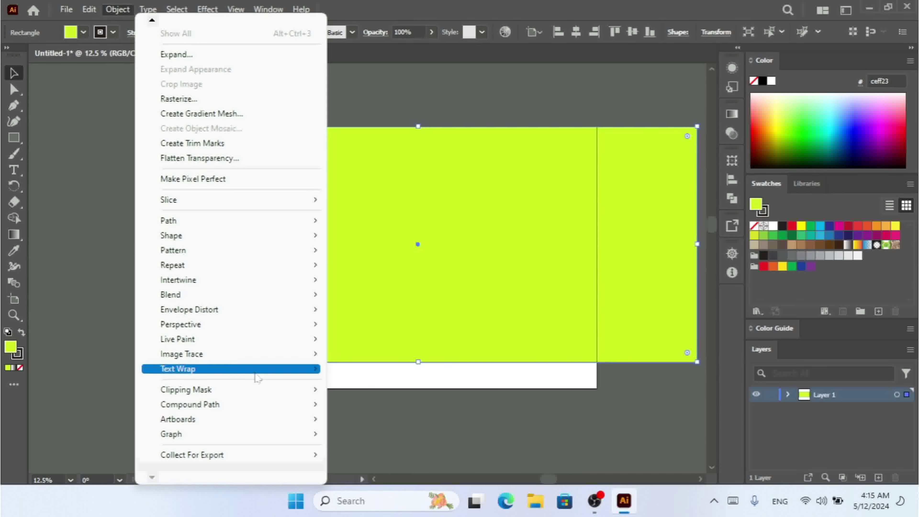
pyautogui.moveTo(304, 422)
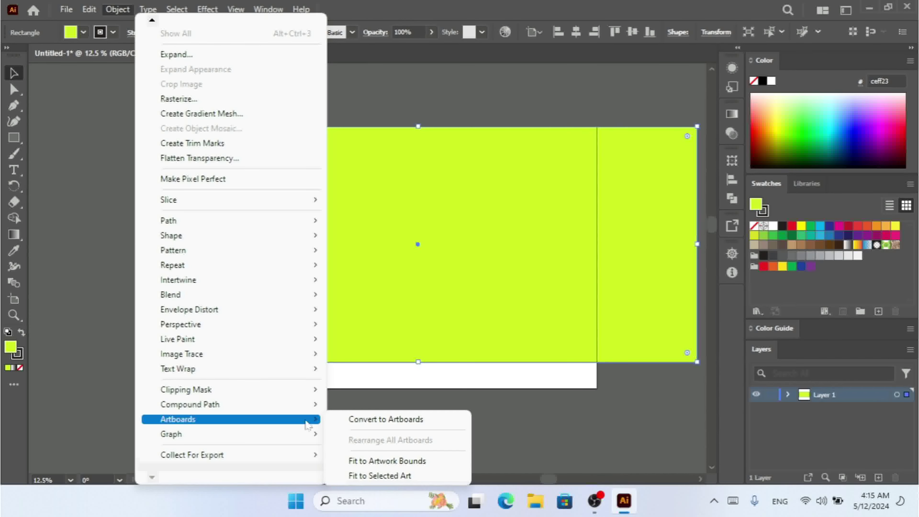
pyautogui.click(420, 461)
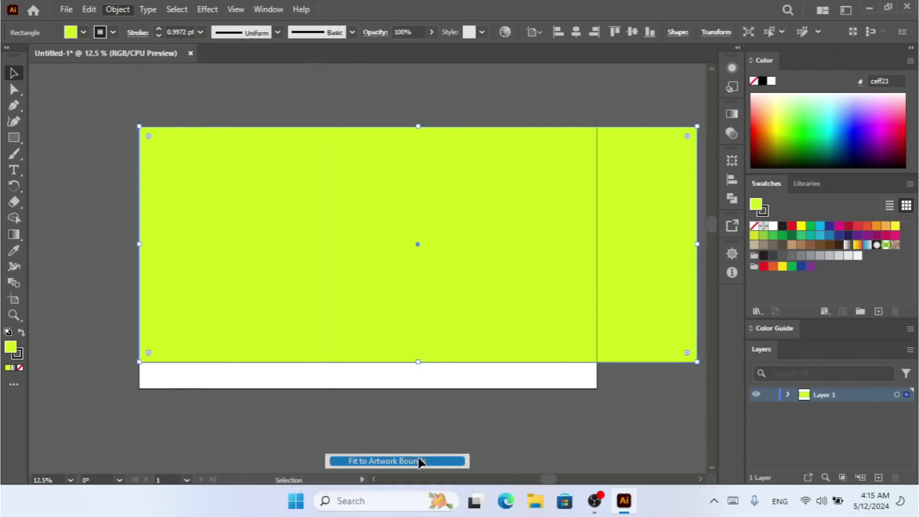
# - Shift the rectangle downward to check the resized artboard, and undo both the move and the artboard fit
pyautogui.moveTo(518, 218); pyautogui.dragTo(507, 312)
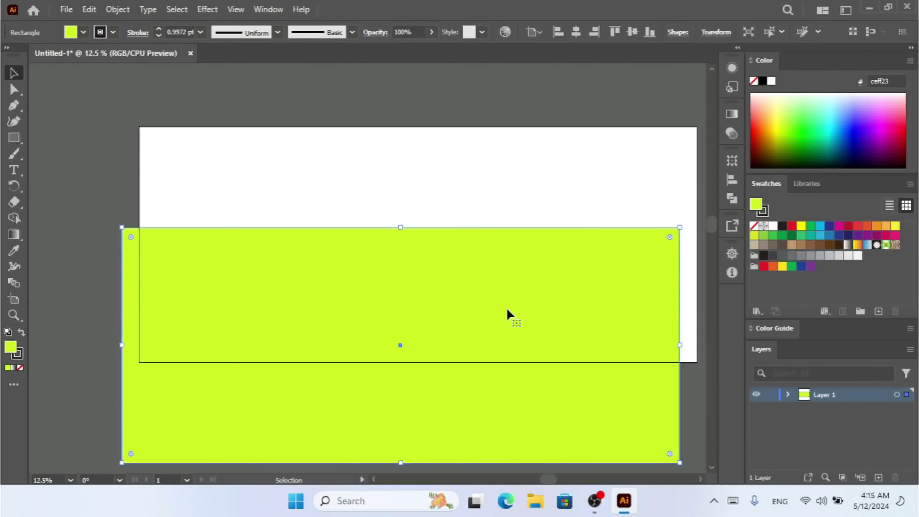
pyautogui.hotkey('ctrl', 'z')
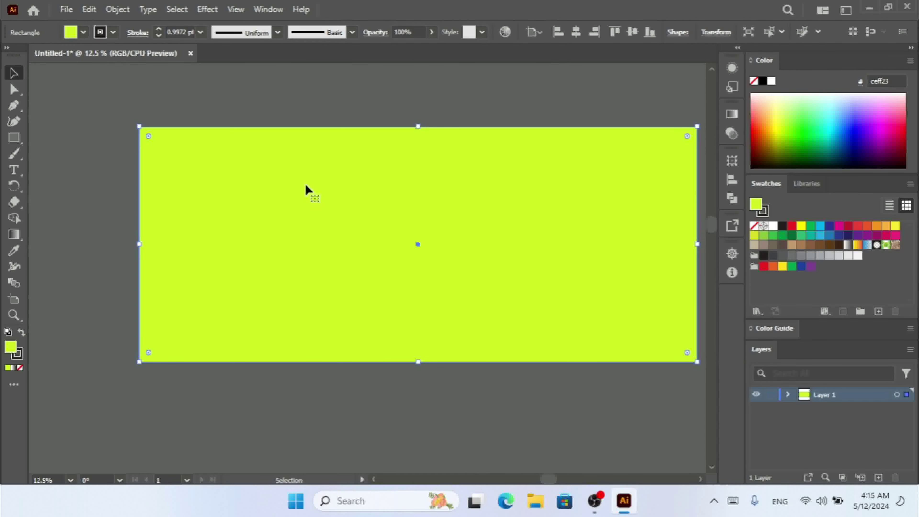
pyautogui.hotkey('ctrl', 'z')
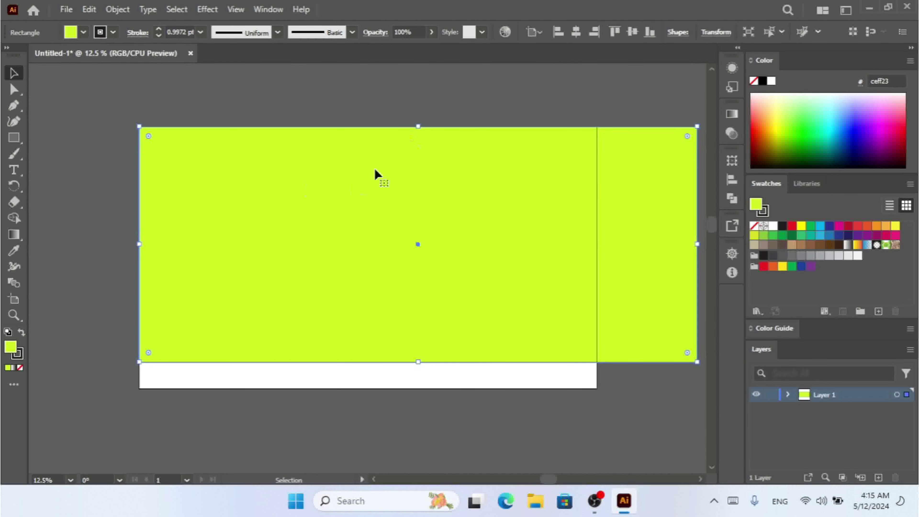
# - Extend the lime-green rectangle above the artboard's upper edge and fit the artboard to the selected art
pyautogui.moveTo(414, 126); pyautogui.dragTo(419, 83)
pyautogui.click(116, 9)
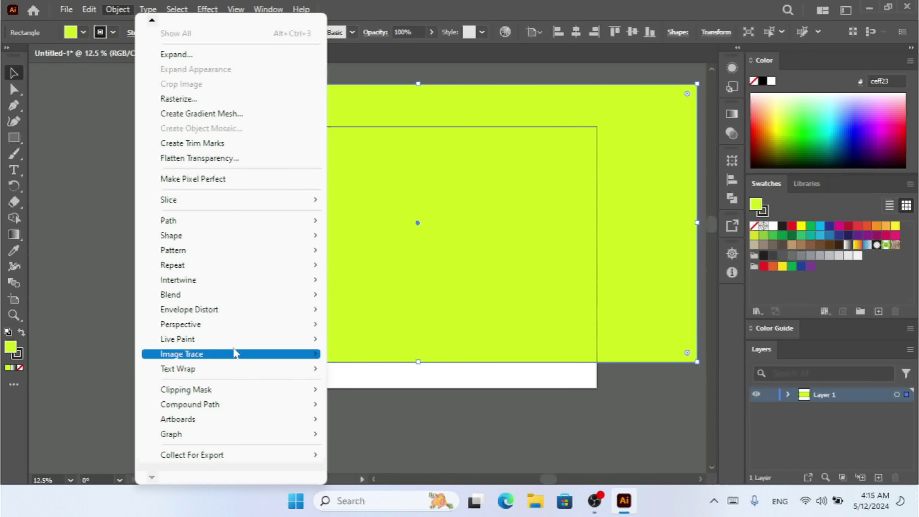
pyautogui.moveTo(282, 424)
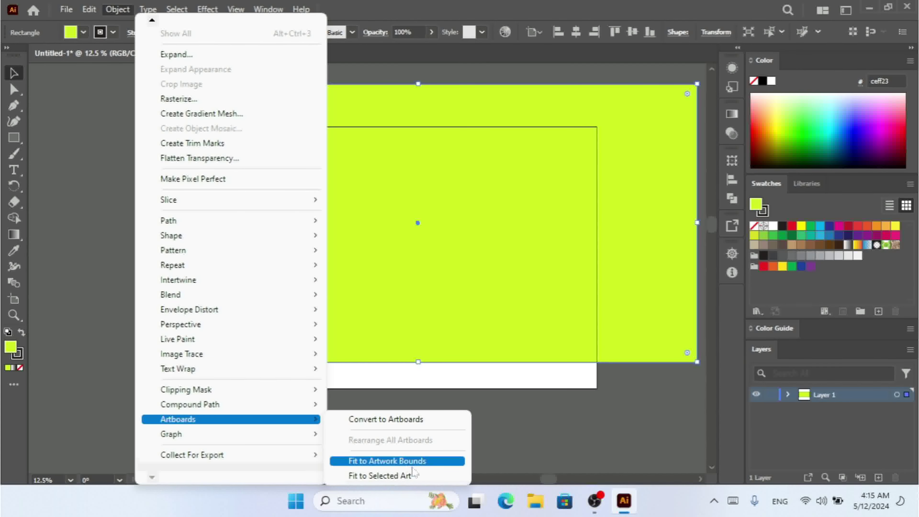
pyautogui.click(419, 475)
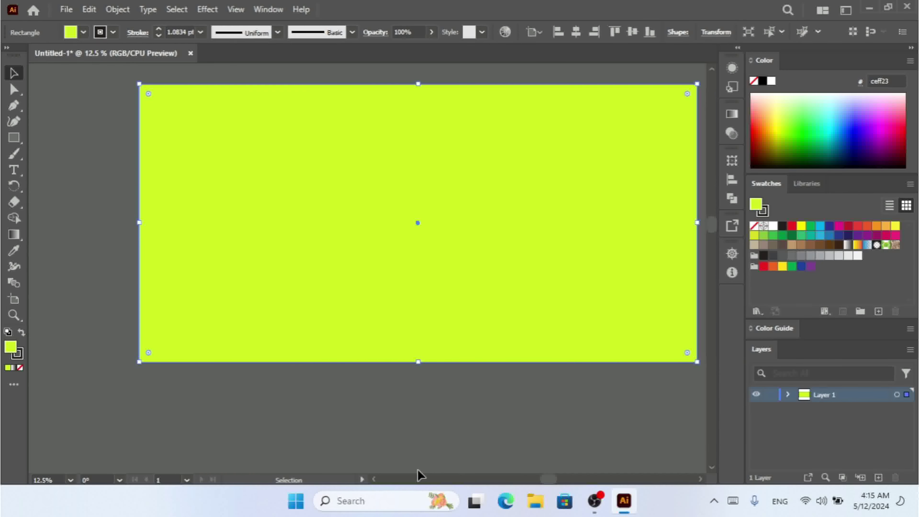
# - Shift the rectangle down off the artboard, and centre it back on the artboard horizontally and vertically
pyautogui.moveTo(545, 219); pyautogui.dragTo(515, 322)
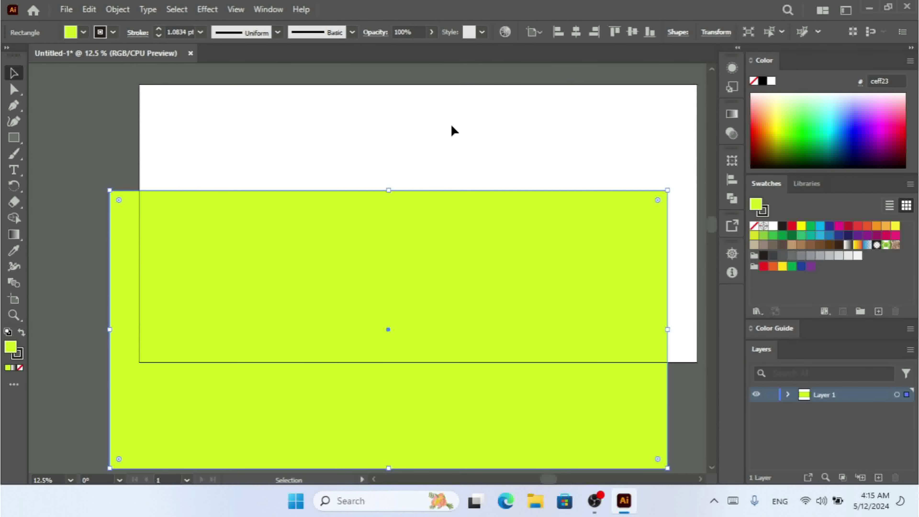
pyautogui.click(576, 34)
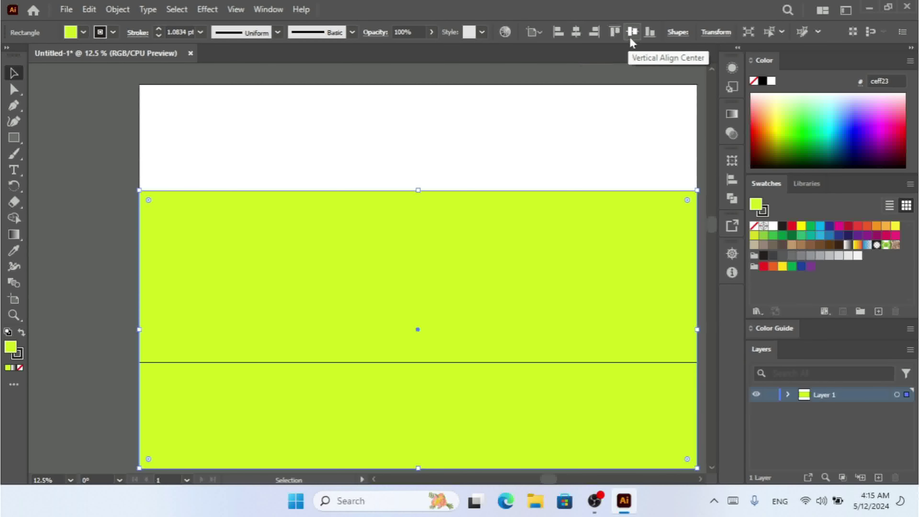
pyautogui.click(632, 31)
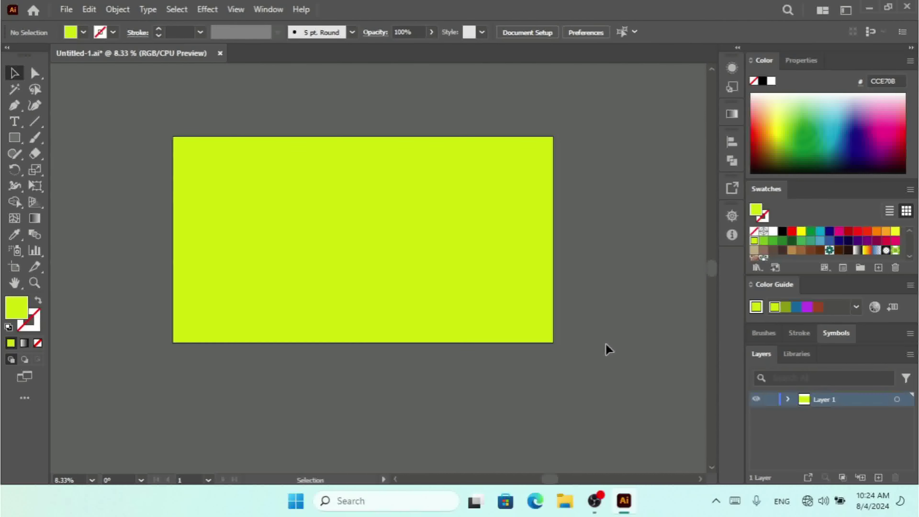